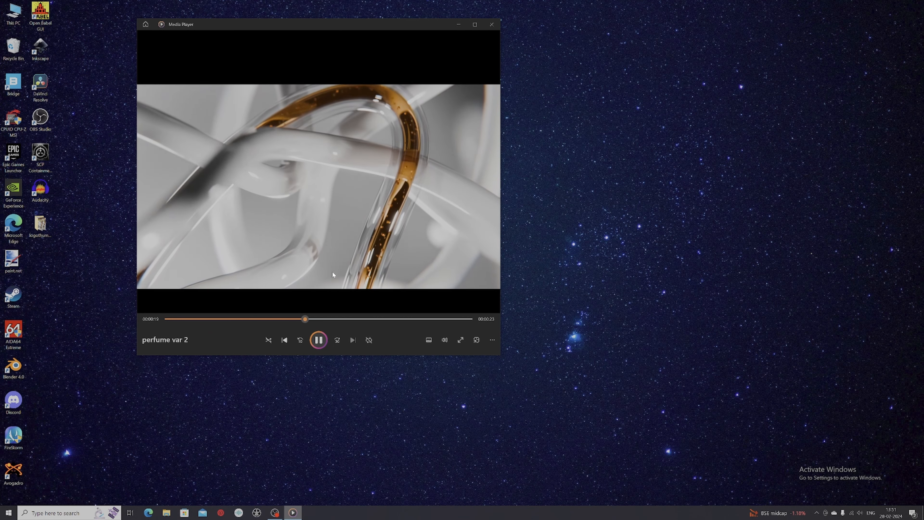
left_click(322, 343)
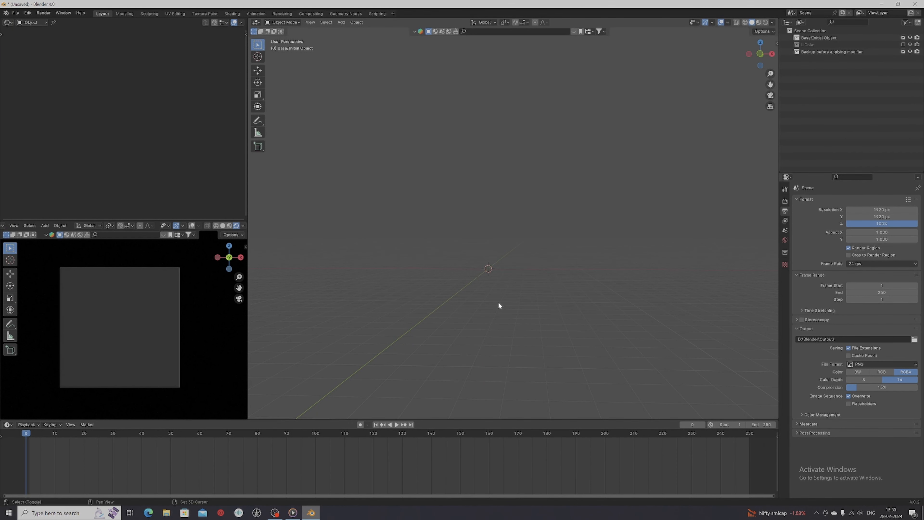
Step: Add a Bezier curve and delete all of its vertices in Edit Mode
key("shift+a")
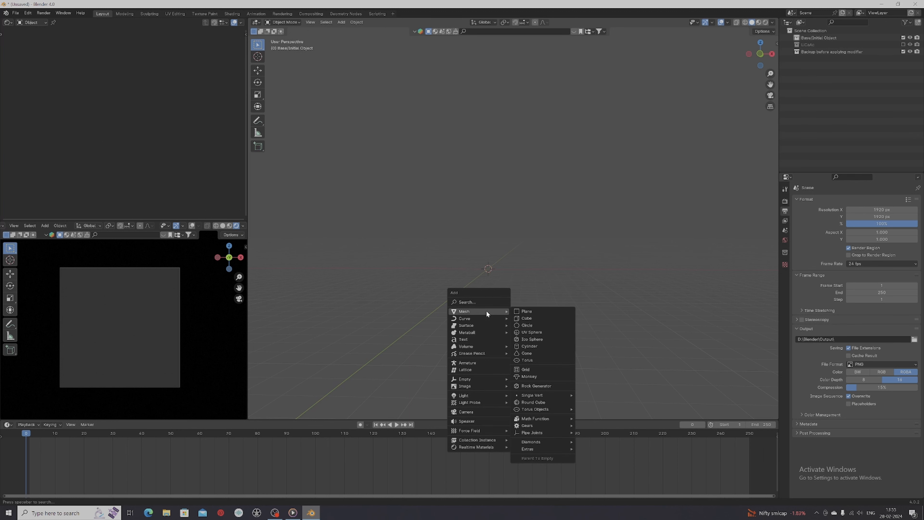
mouse_move(480, 326)
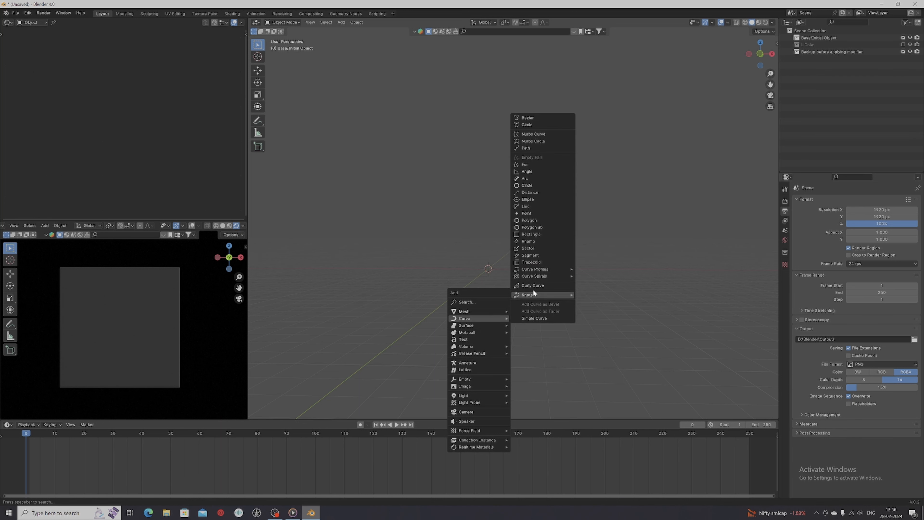
left_click(541, 118)
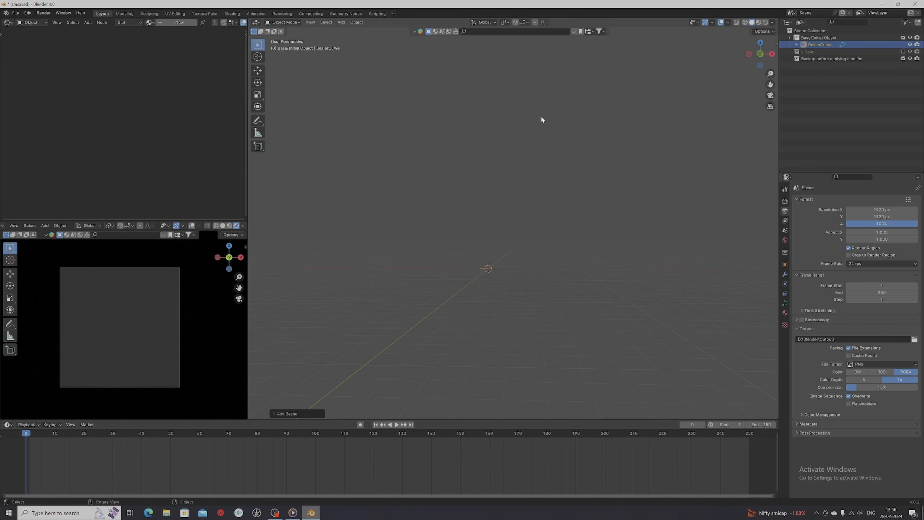
key("Tab")
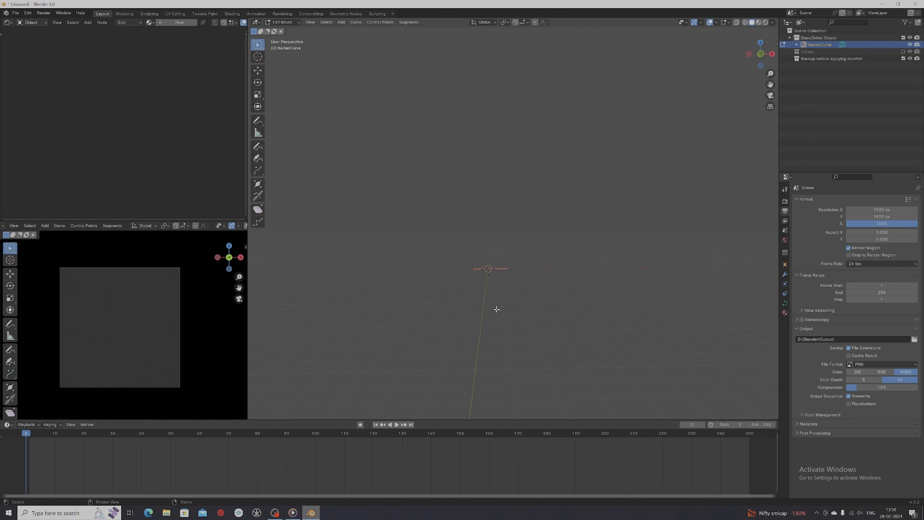
middle_click_drag(496, 309, 504, 281)
key("x")
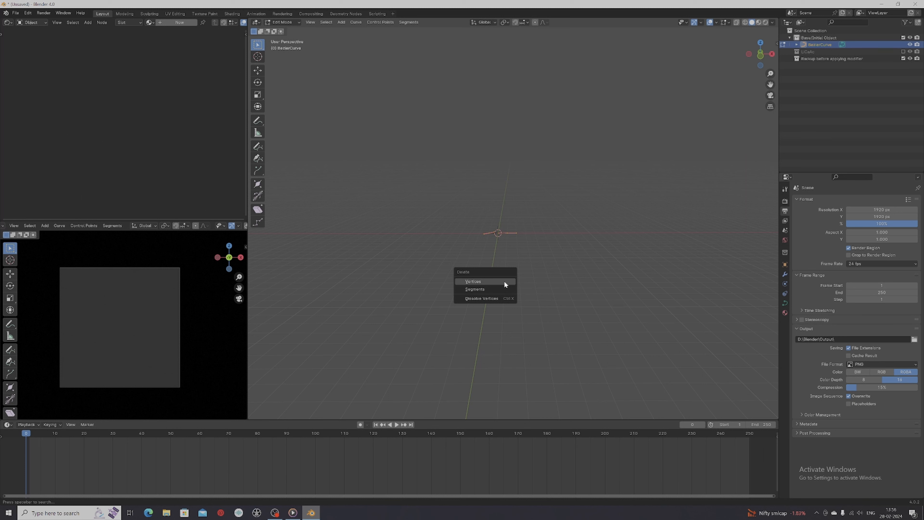
key("Return")
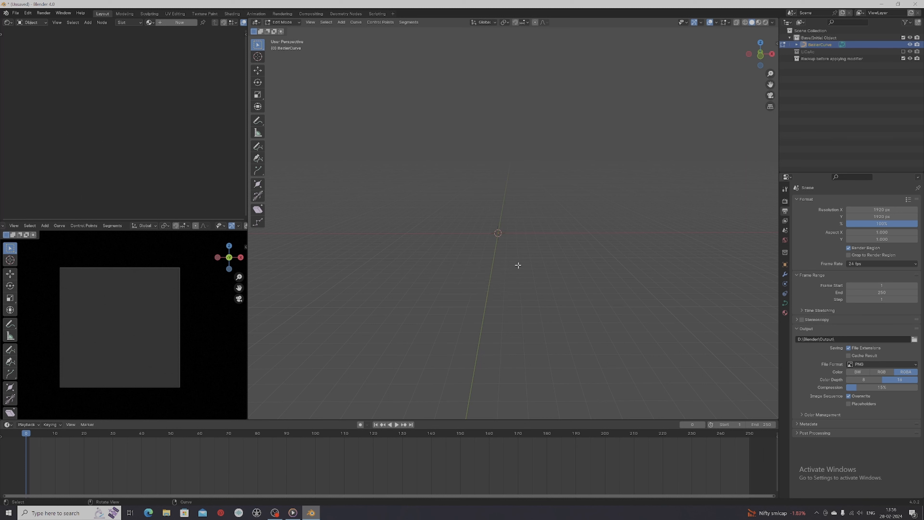
Step: Draw a freehand S-shaped curve in the front view with the Draw tool, ending along the X axis
middle_click_drag(506, 257, 497, 282)
left_click(257, 146)
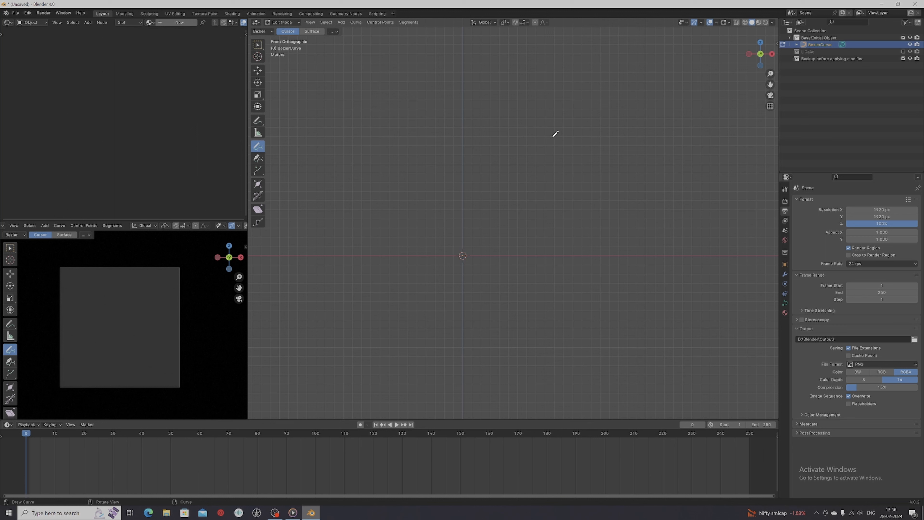
mouse_move(555, 133)
left_mouse_down()
mouse_move(391, 174)
mouse_move(468, 253)
mouse_move(401, 255)
left_mouse_up()
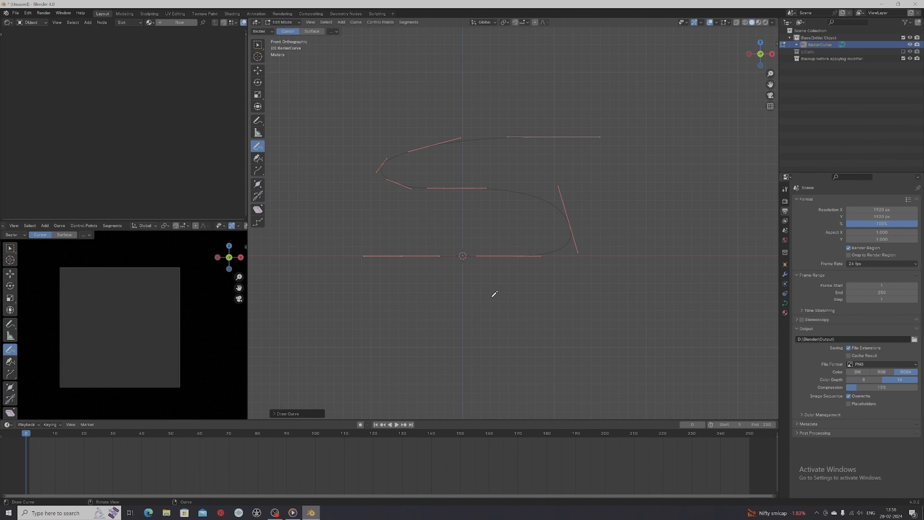
Step: Rename the S-shaped curve to driver and return to Object Mode
mouse_move(494, 294)
middle_mouse_down()
mouse_move(491, 324)
mouse_move(489, 301)
mouse_move(510, 306)
mouse_move(484, 299)
middle_mouse_up()
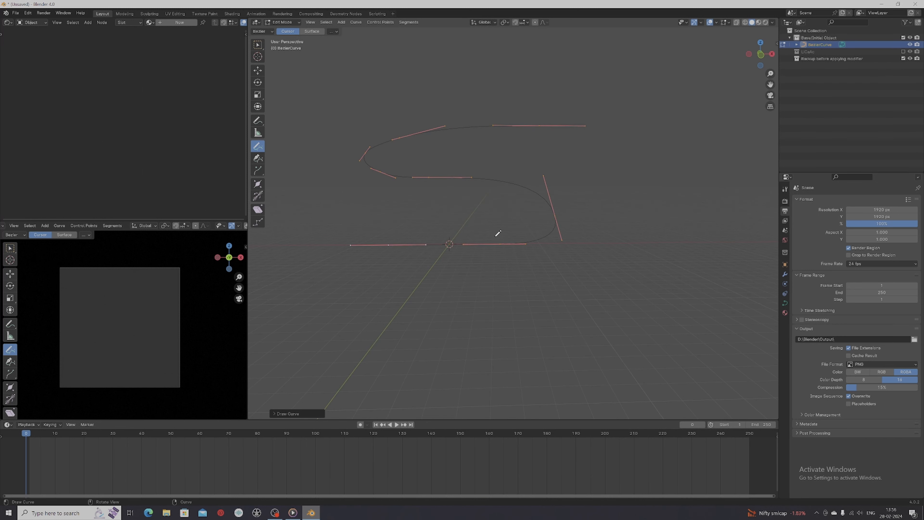
double_click(820, 45)
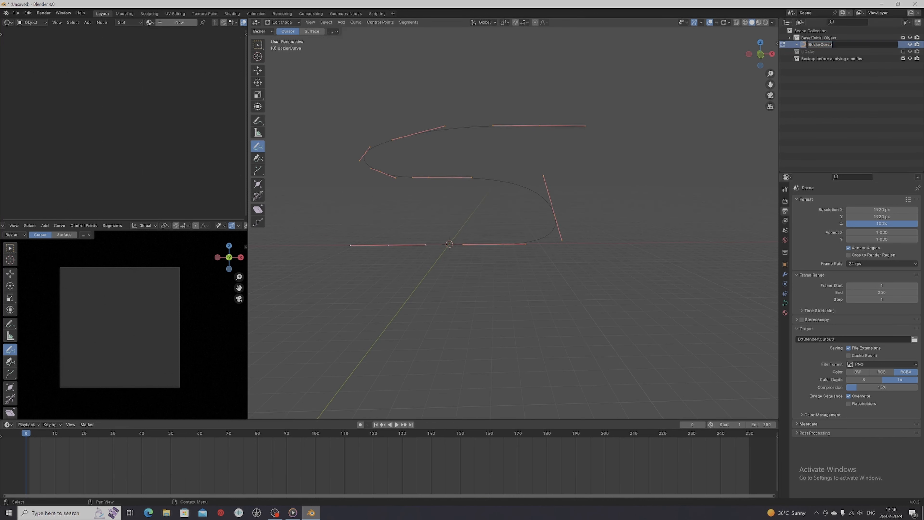
type("driver")
key("Return")
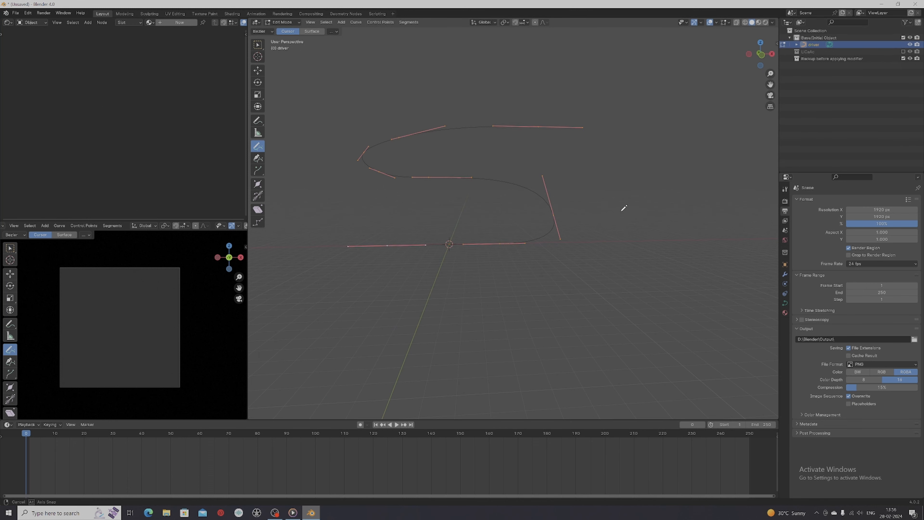
key("Tab")
Step: Duplicate the driver curve in place and rename the copy to tube
middle_click_drag(437, 186, 547, 271)
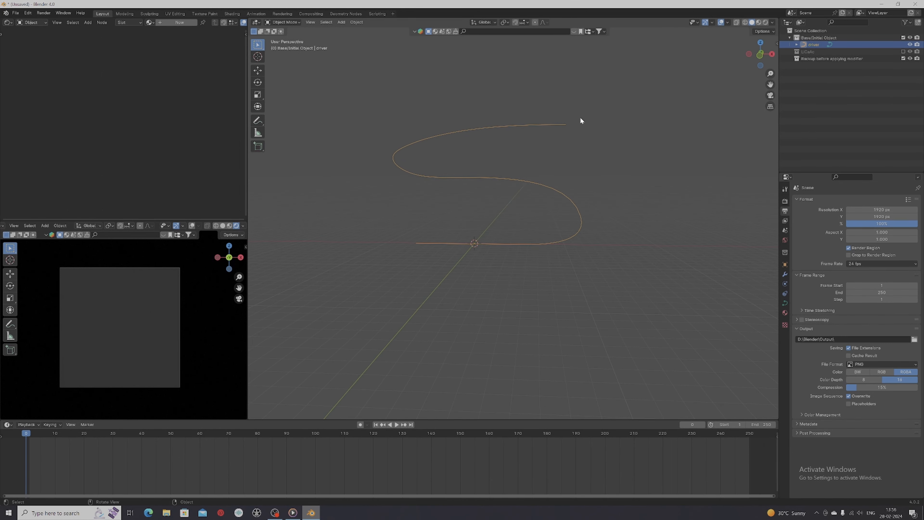
key("shift+d")
right_click(575, 189)
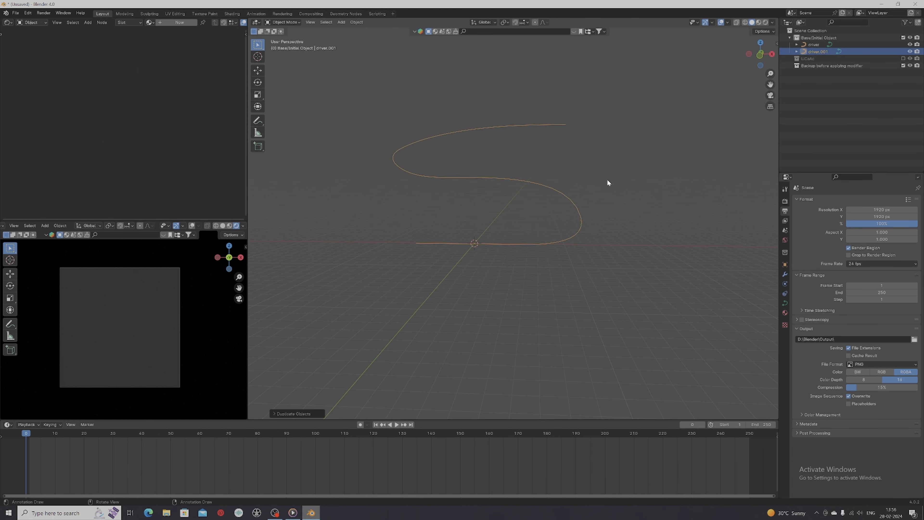
double_click(820, 51)
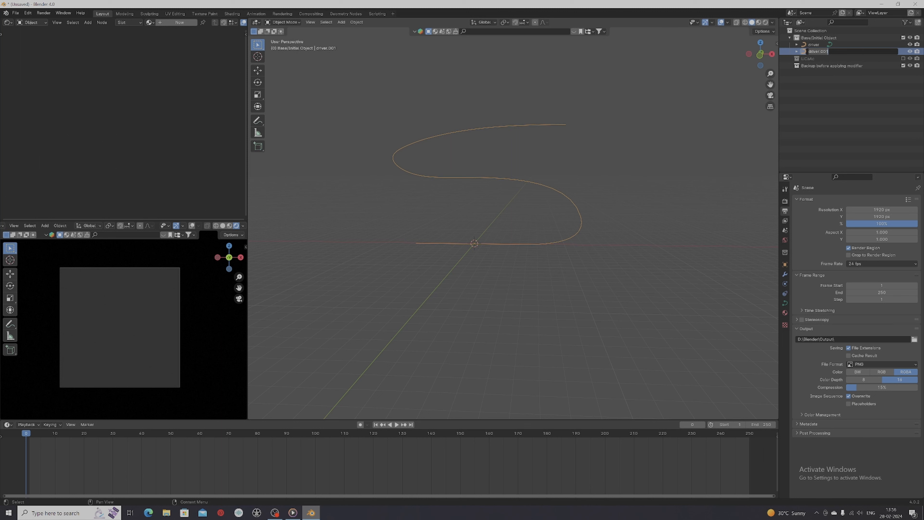
type("tube")
key("Return")
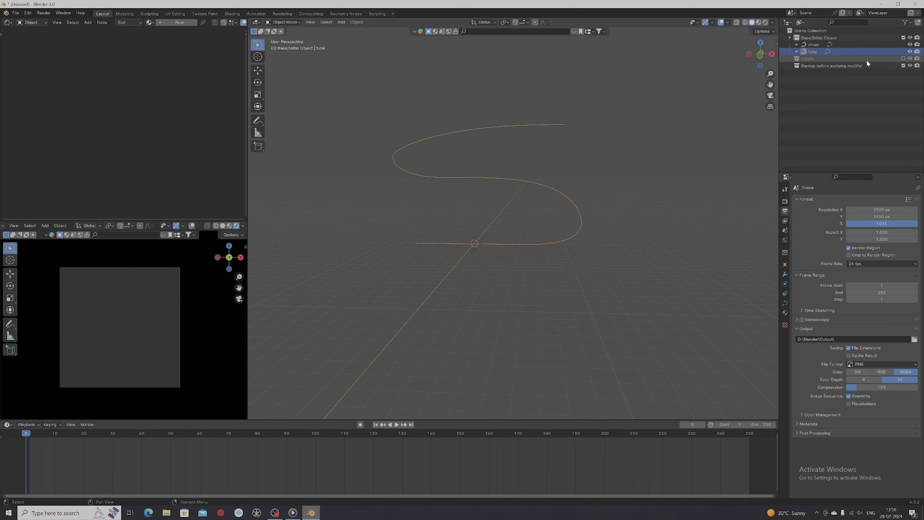
Step: Give the tube curve a round bevel with a depth of 0.5 m
left_click(784, 302)
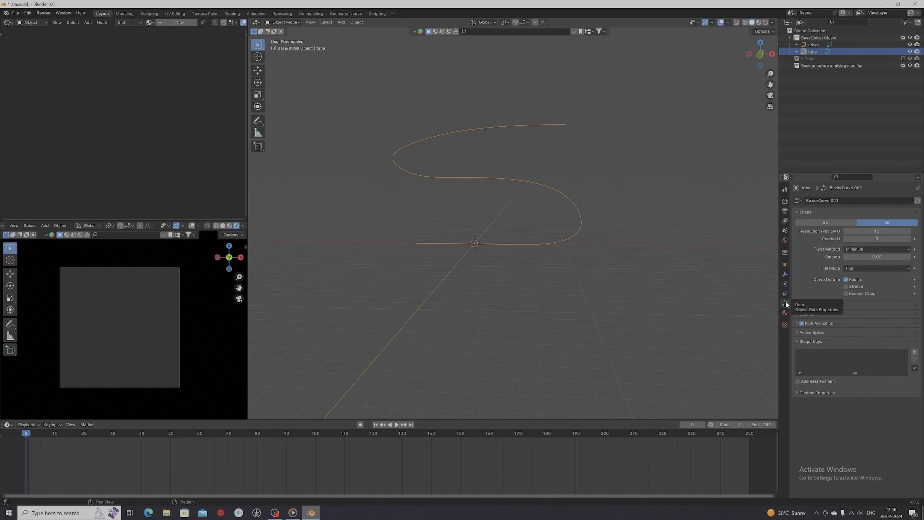
left_click(797, 313)
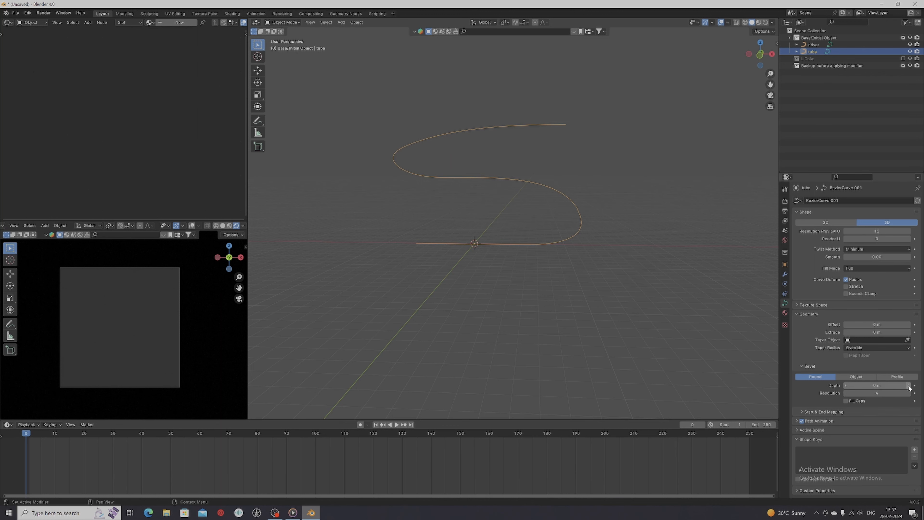
left_click(877, 385)
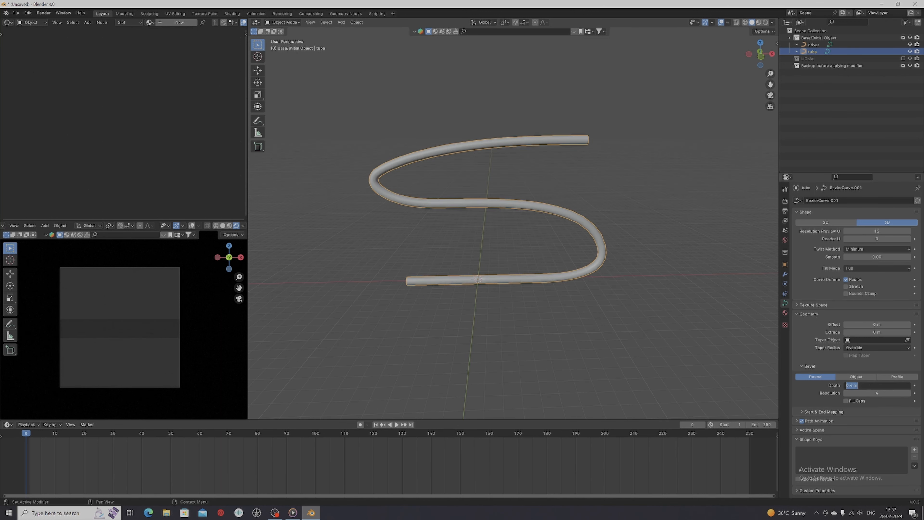
type("0.5")
key("Return")
Step: Duplicate the tube curve in place, keeping the copy at the original position
mouse_move(671, 343)
middle_mouse_down()
mouse_move(586, 324)
mouse_move(670, 333)
middle_mouse_up()
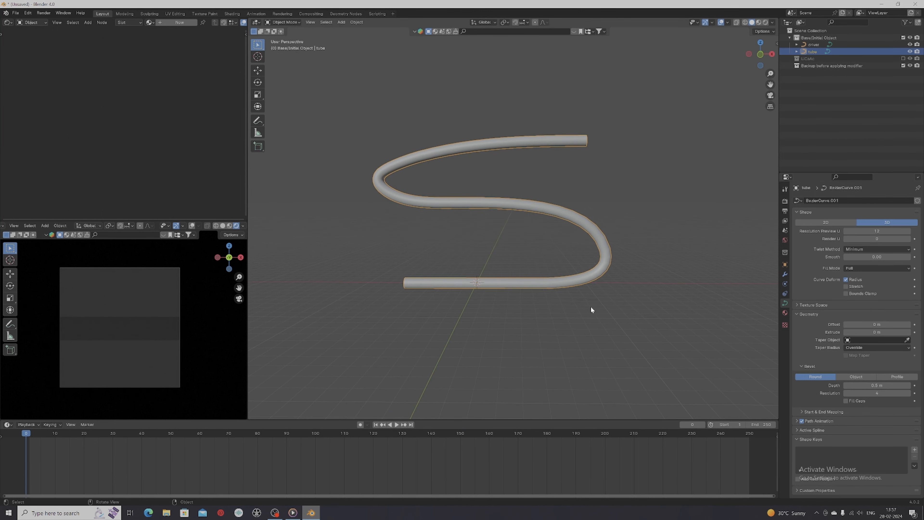
middle_click_drag(591, 308, 531, 195)
key("shift+d")
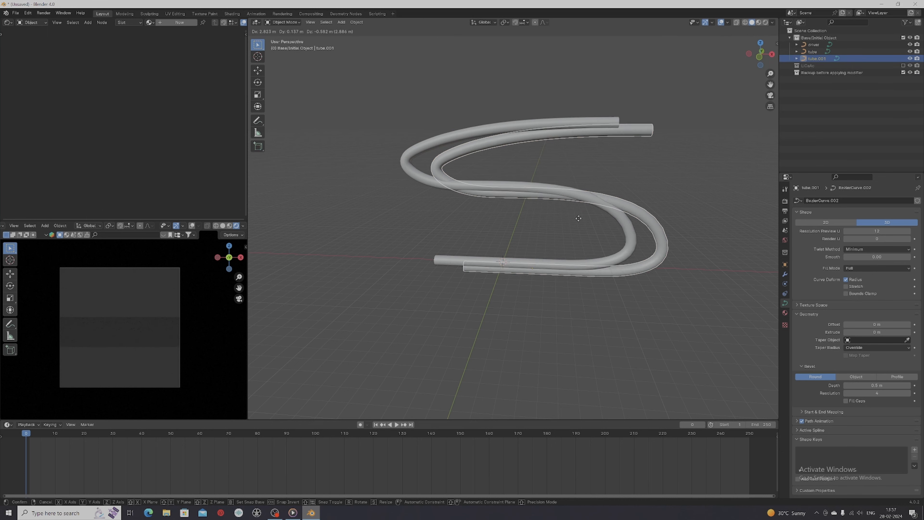
right_click(482, 211)
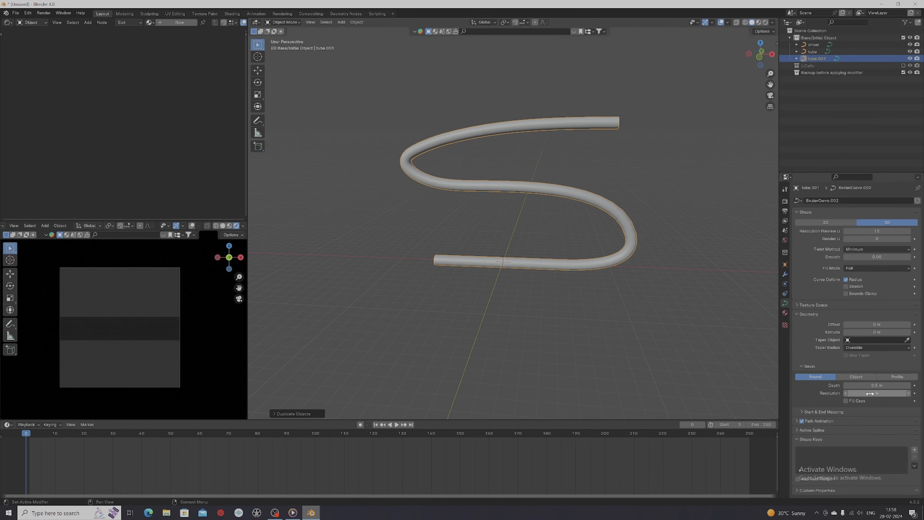
Step: Set the duplicated tube's bevel depth to 0.4 m and enable Fill Caps
middle_click_drag(672, 272, 615, 282)
middle_click_drag(488, 120, 596, 180)
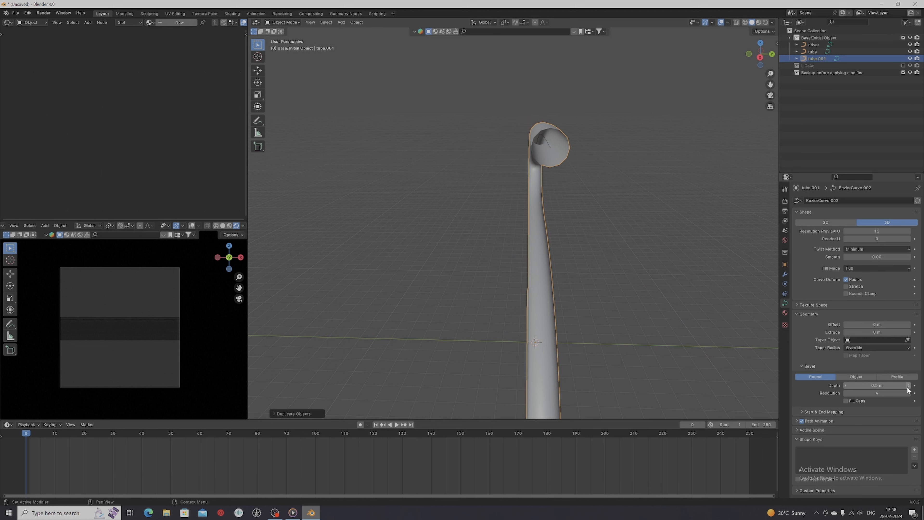
double_click(876, 384)
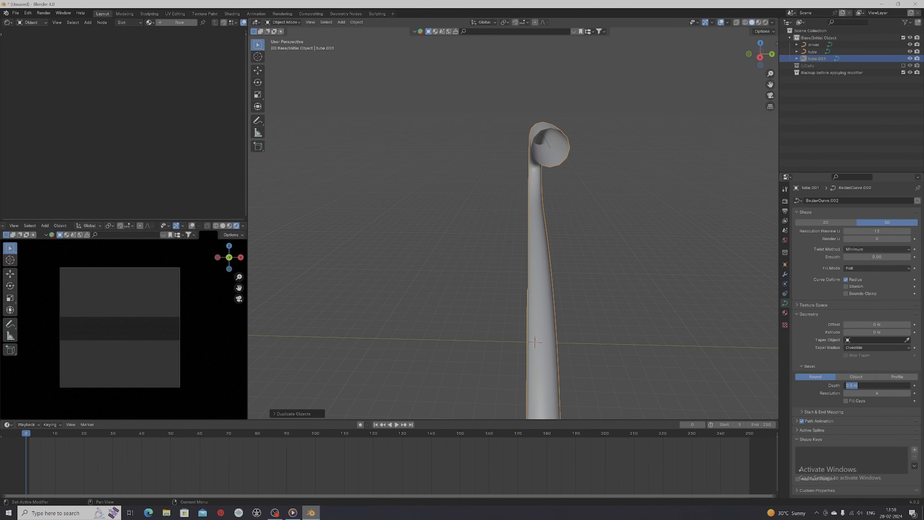
type("0.4")
key("Return")
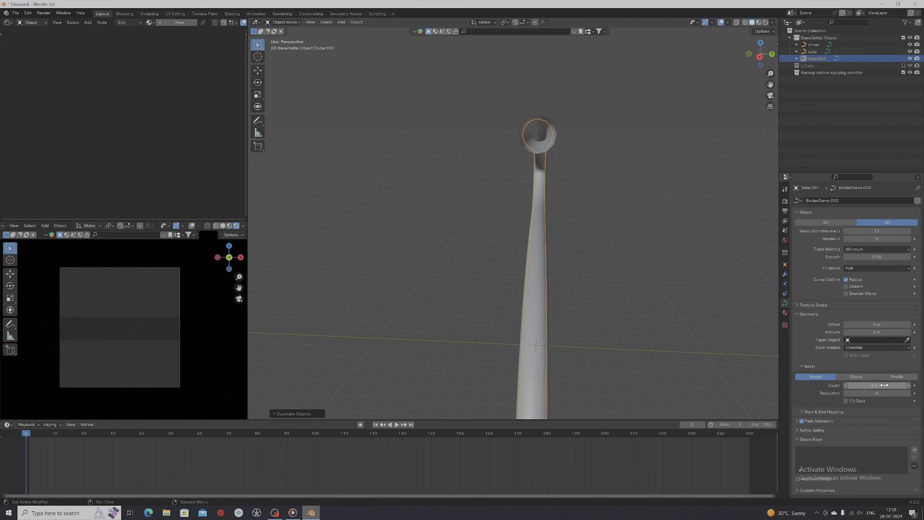
middle_click_drag(578, 228, 595, 242)
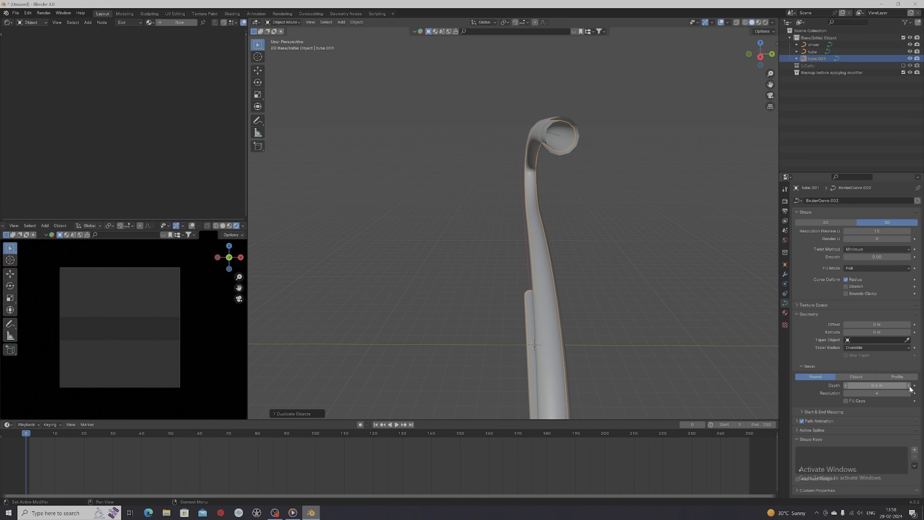
left_click(845, 400)
Step: Rename the capped inner tube copy to liquid
middle_click_drag(571, 263, 501, 257)
middle_click_drag(639, 238, 657, 240)
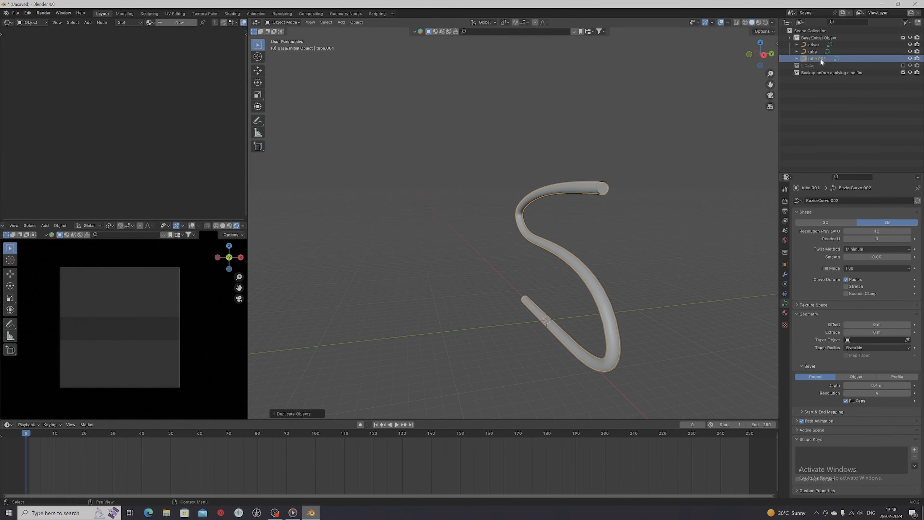
right_click(820, 59)
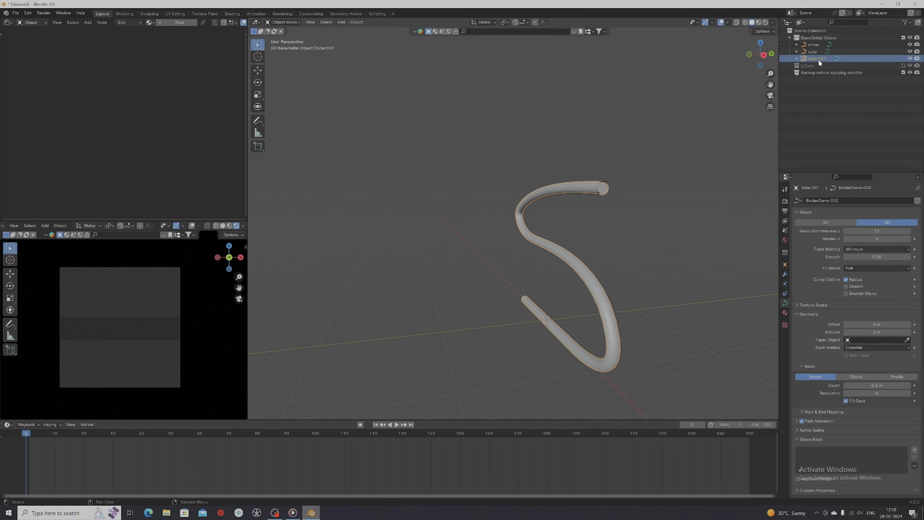
double_click(818, 59)
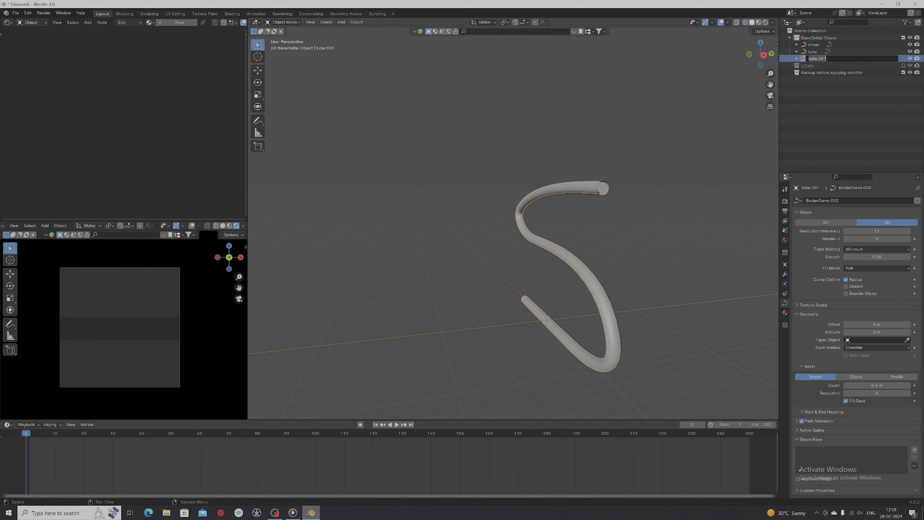
type("liquid")
key("Return")
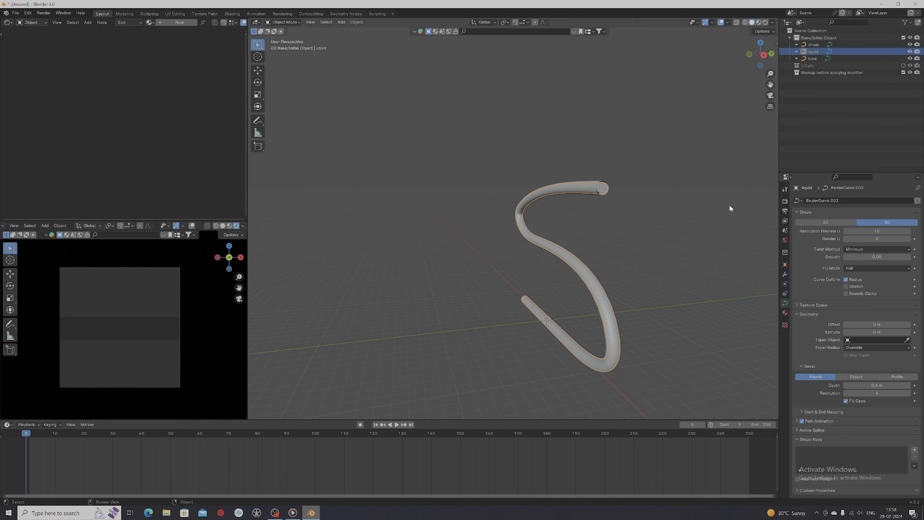
Step: Select the outer tube curve and convert it to a mesh
middle_click_drag(728, 204, 651, 233)
left_click(579, 191)
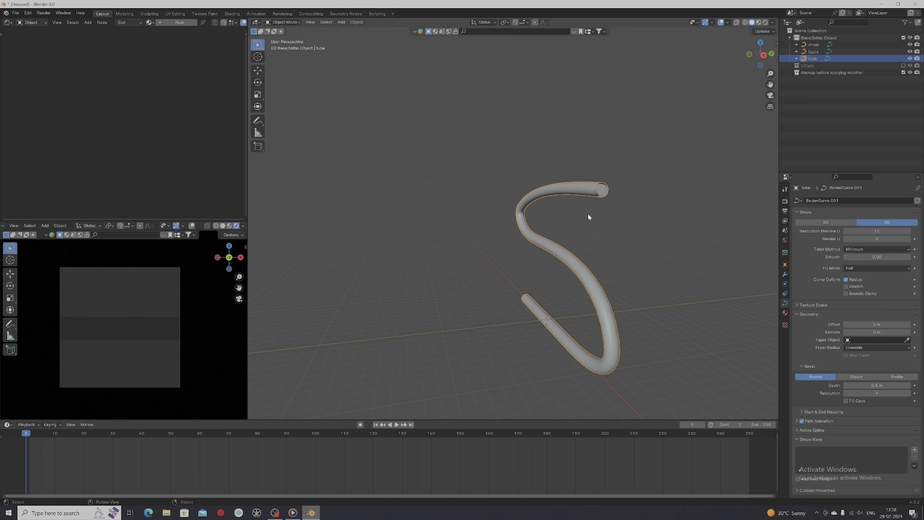
right_click(584, 193)
left_click(516, 168)
left_click(356, 22)
mouse_move(390, 222)
left_click(361, 23)
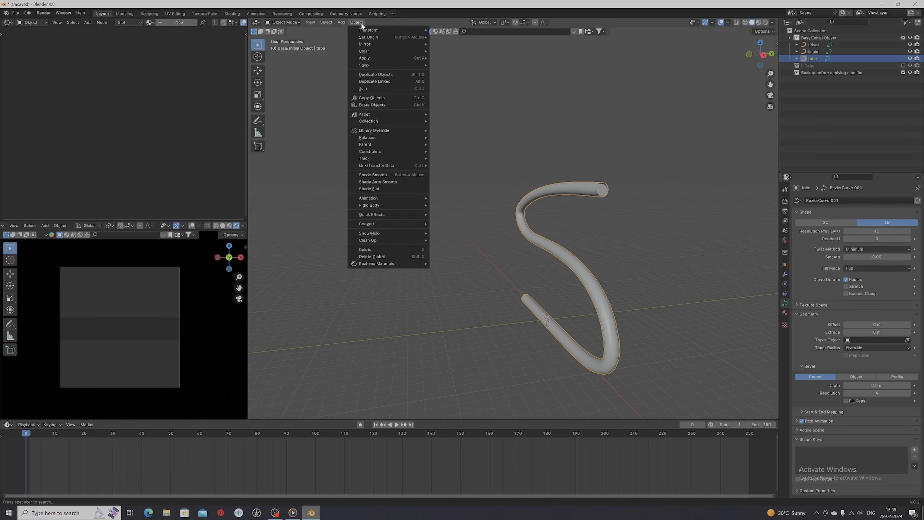
key("v")
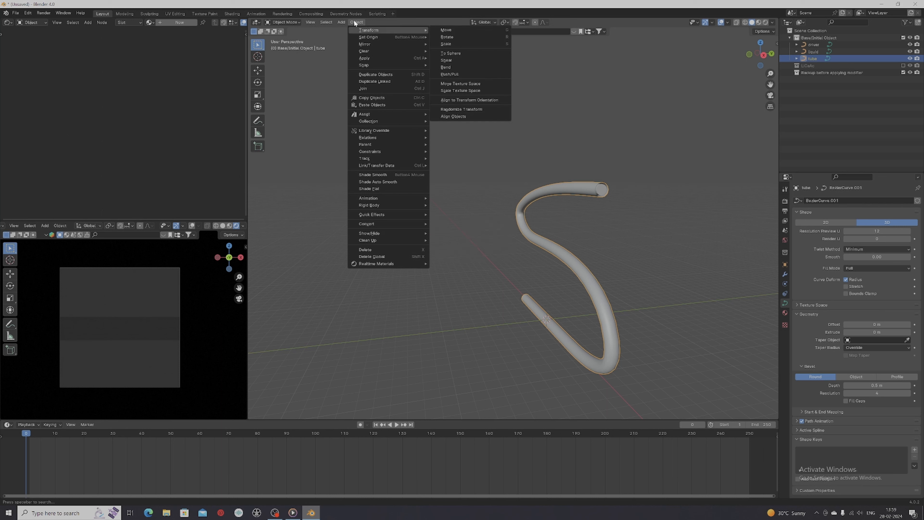
key("v")
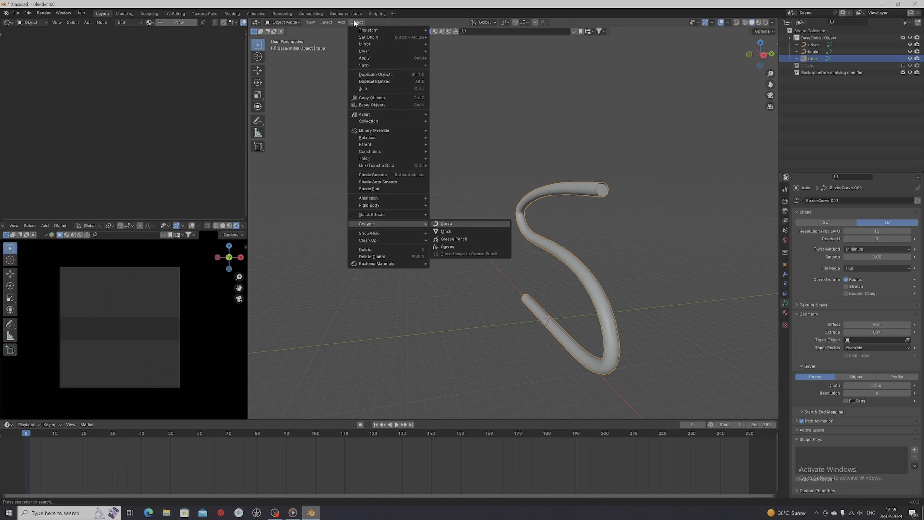
key("m")
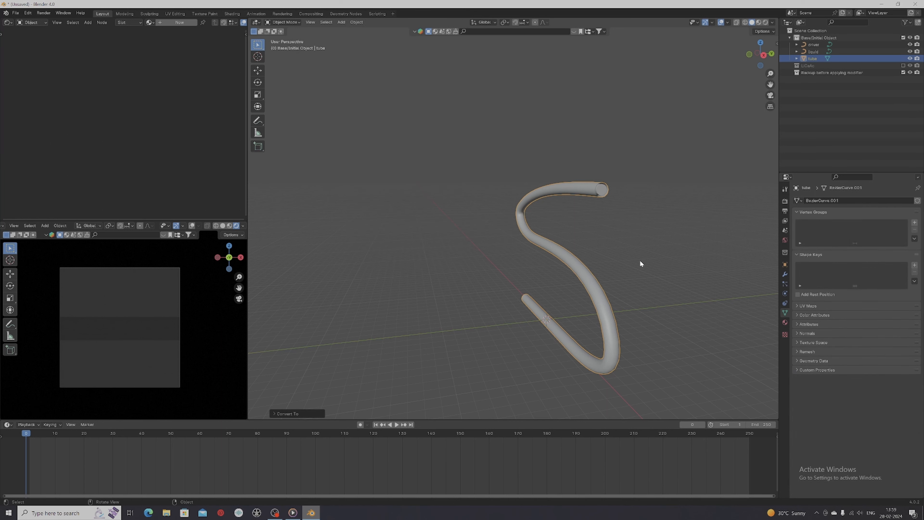
Step: Select the inner liquid curve and convert it to a mesh
middle_click_drag(639, 261, 626, 258)
left_click(573, 183)
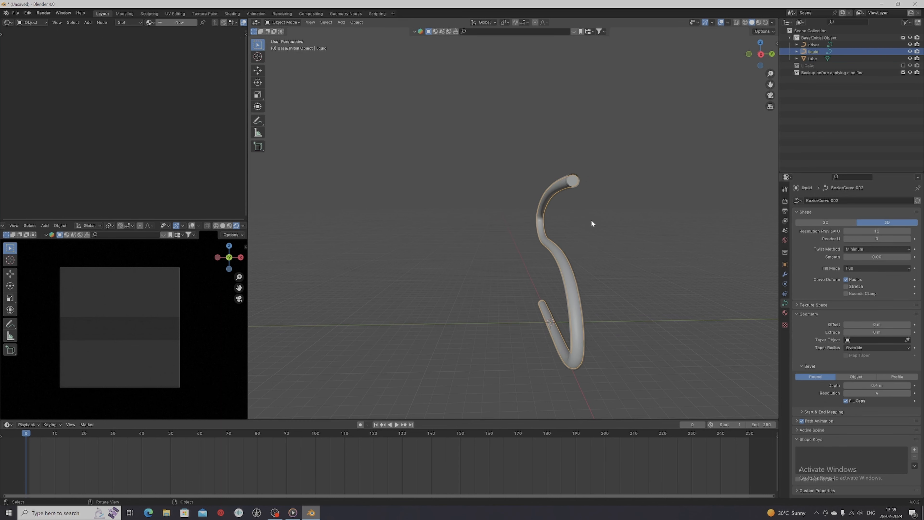
middle_click_drag(590, 223, 614, 228)
left_click(356, 22)
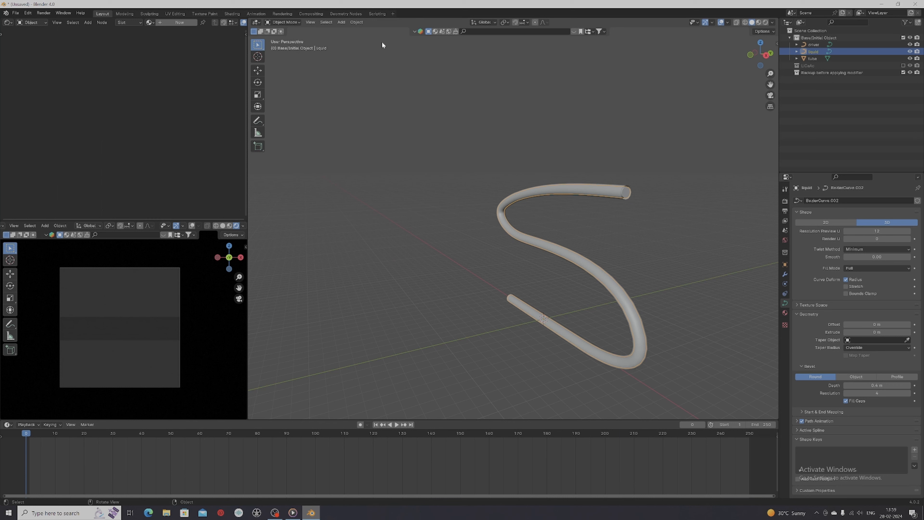
left_click(356, 22)
key("v")
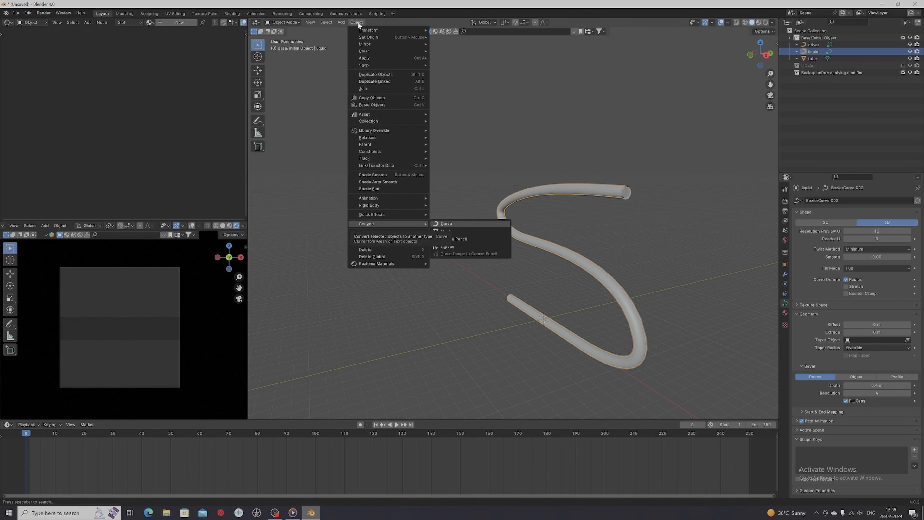
key("m")
middle_click_drag(684, 303, 677, 304)
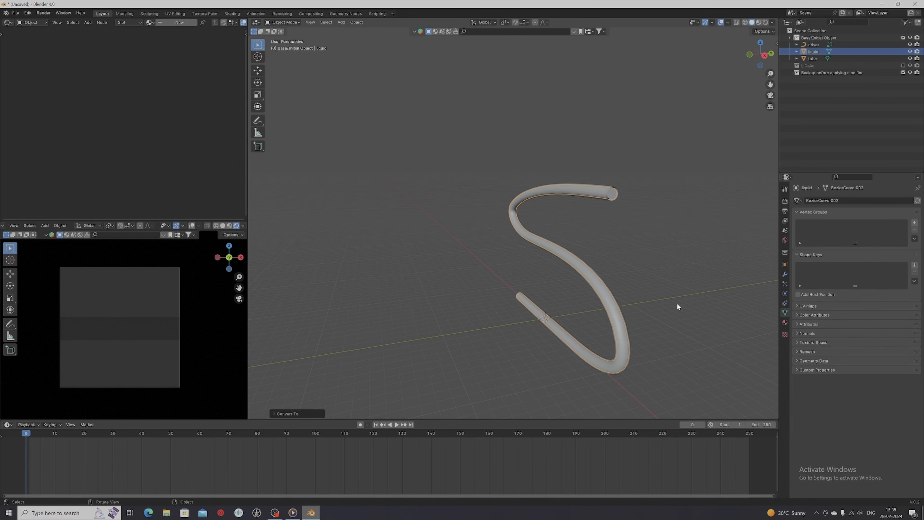
Step: Add Subdivision modifiers to the liquid and tube meshes, both with a viewport level of 2
key("ctrl+2")
left_click(583, 193)
key("ctrl+2")
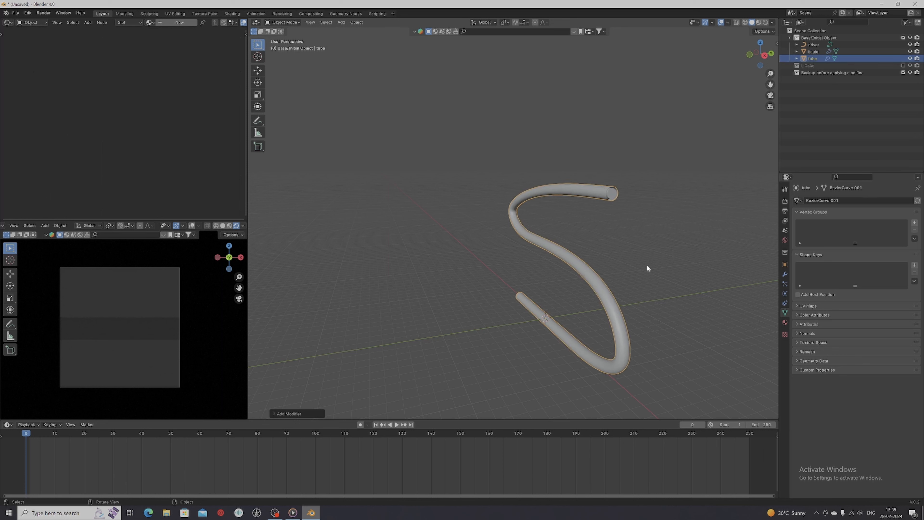
left_click(784, 274)
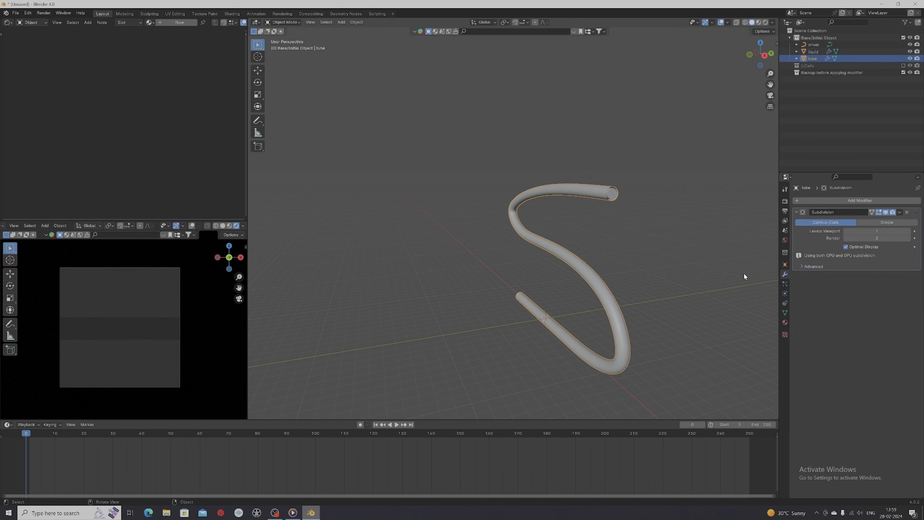
middle_click_drag(743, 273, 750, 273)
left_click(908, 230)
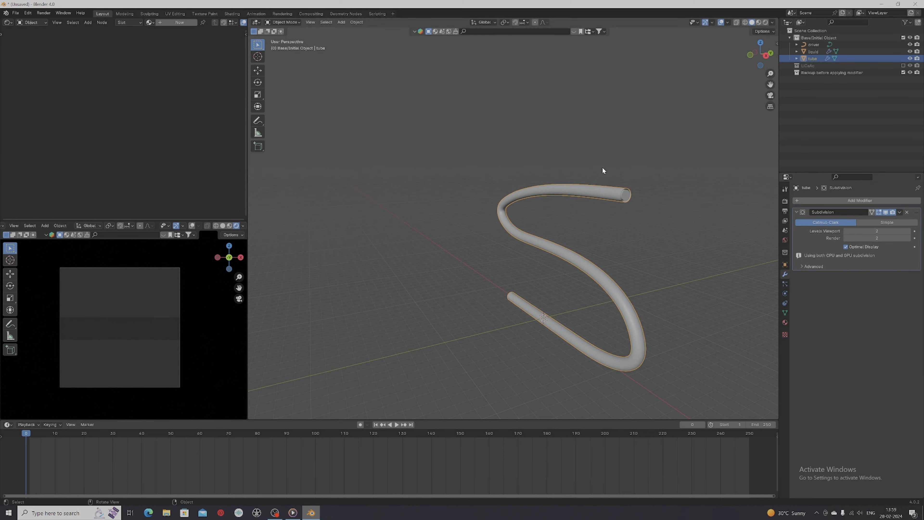
left_click(625, 201)
middle_click_drag(651, 244, 738, 236)
middle_click_drag(738, 246, 590, 229)
left_click(614, 230)
middle_click_drag(507, 264, 511, 262)
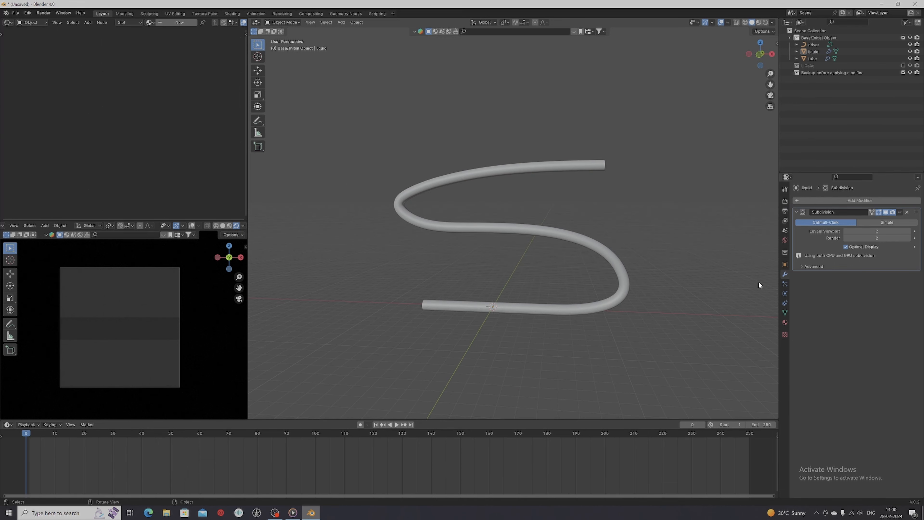
Step: Add a Solidify modifier to the tube and raise its thickness to about 0.055 m
middle_click_drag(421, 305, 508, 302)
left_click(519, 308)
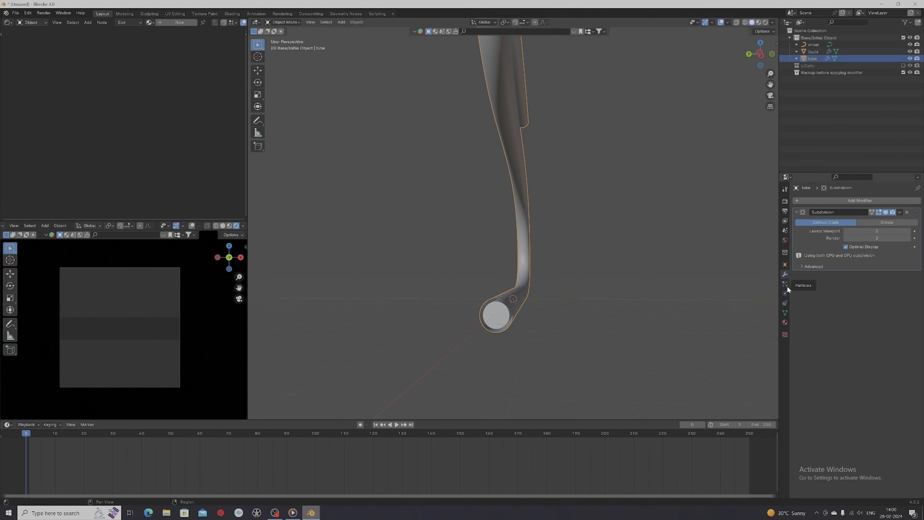
left_click(897, 201)
mouse_move(875, 229)
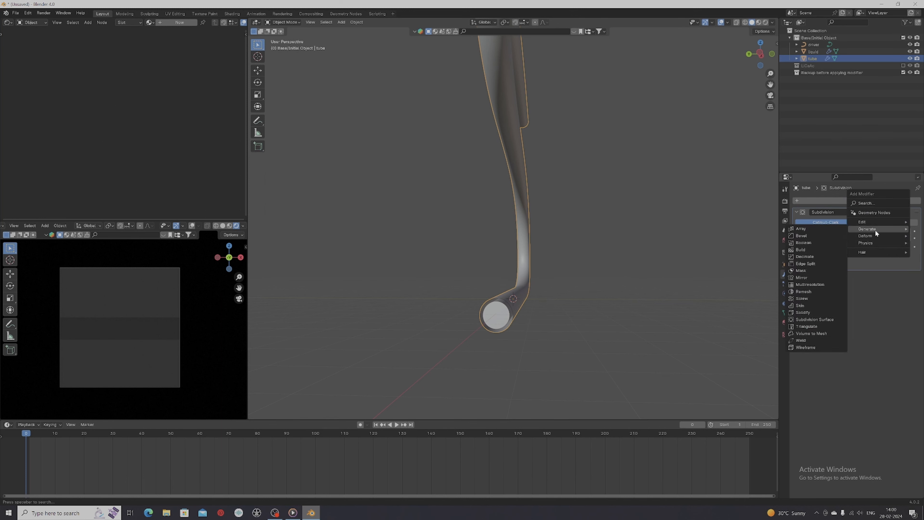
left_click(810, 312)
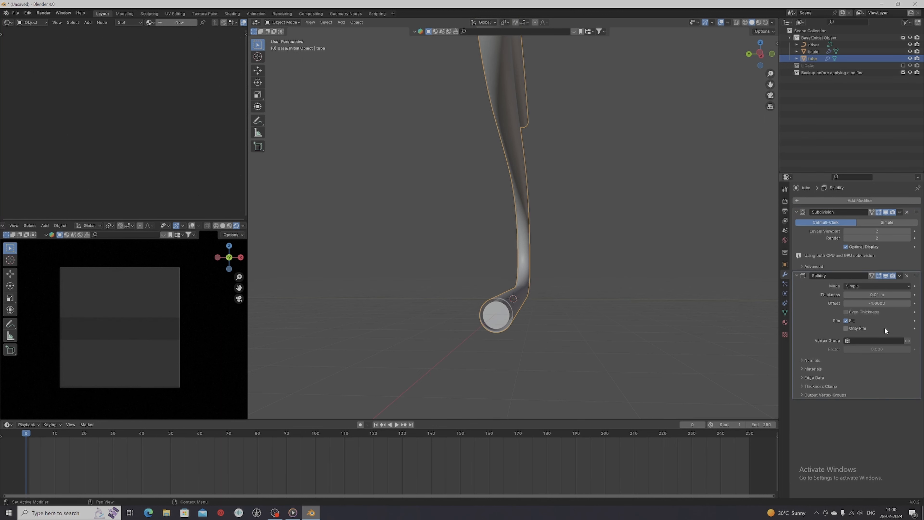
middle_click_drag(486, 342, 543, 307)
scroll(542, 307, "up", 5)
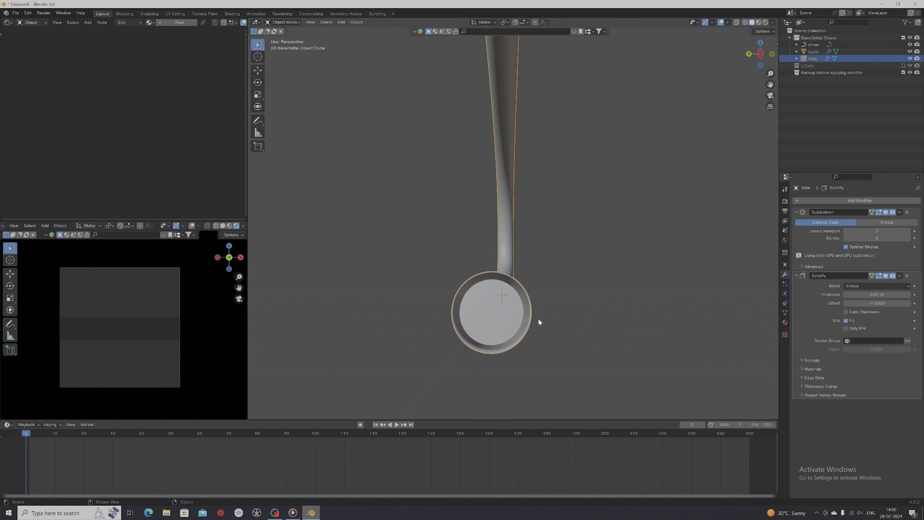
scroll(538, 318, "up", 4)
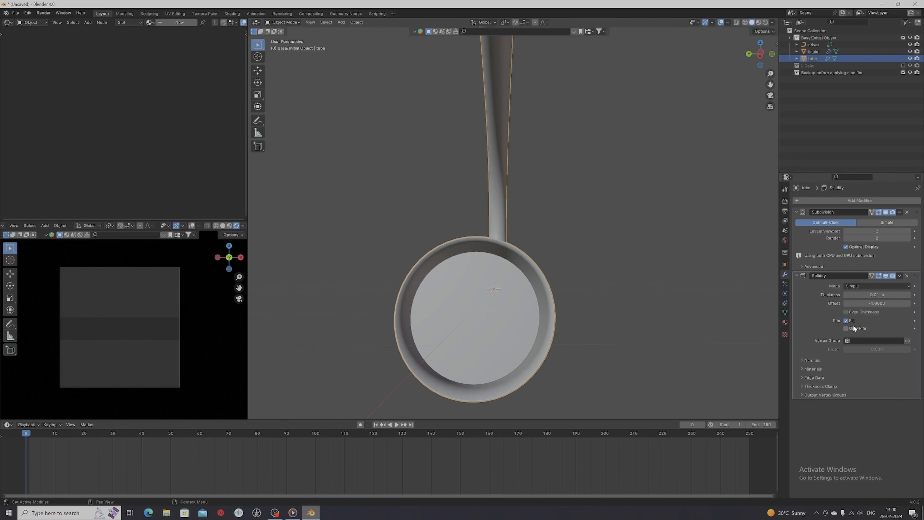
left_click_drag(878, 295, 897, 286)
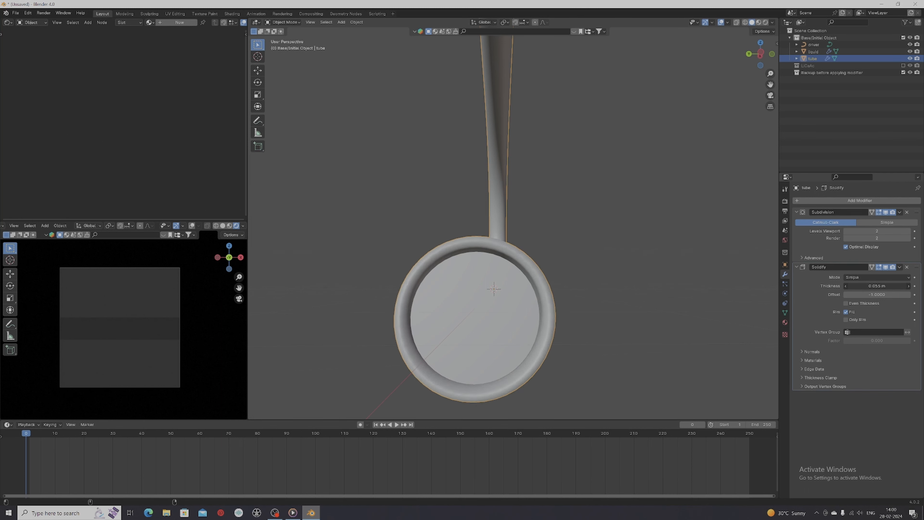
Step: Align the view squarely to a face of the liquid's end cap, returning to Object Mode when done
key("Tab")
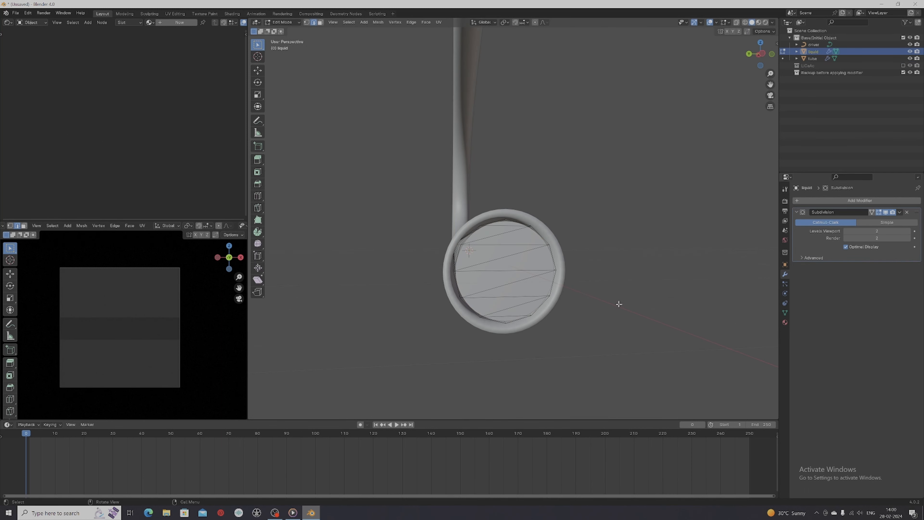
middle_click_drag(581, 309, 642, 312)
key("3")
left_click(597, 288)
key("shift+KP_7")
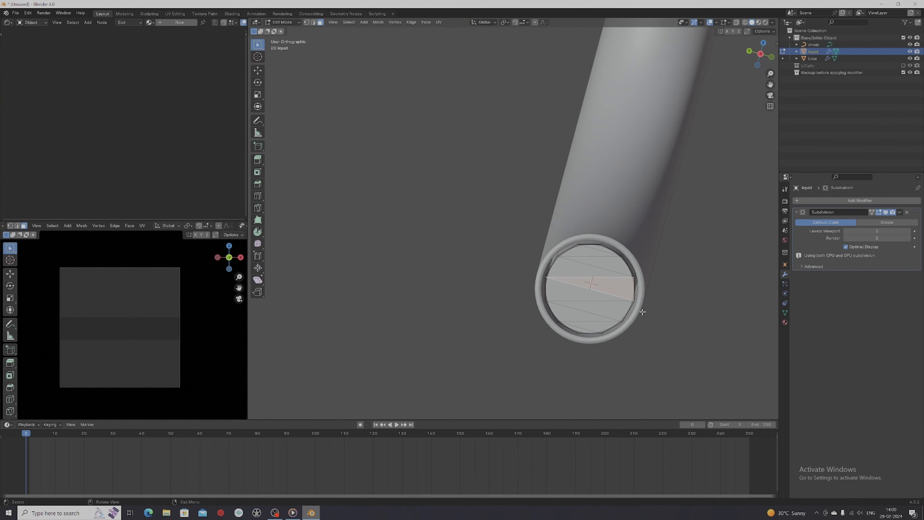
middle_click_drag(668, 328, 623, 309, "shift")
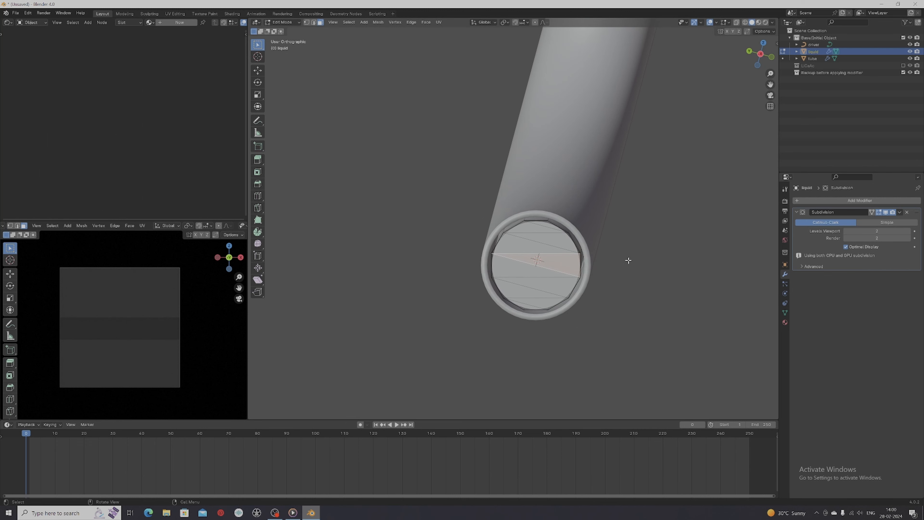
middle_click_drag(622, 277, 581, 252)
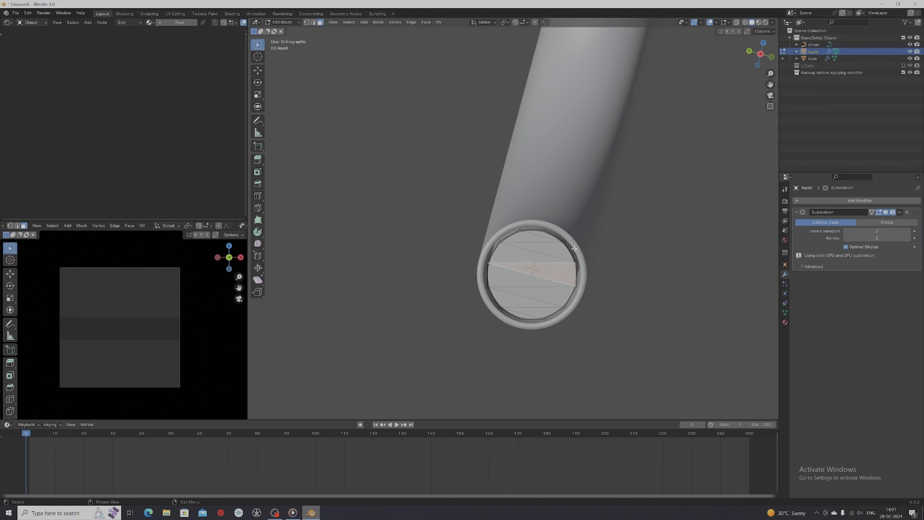
key("Tab")
Step: Increase the tube's Solidify thickness until its inner wall meets the liquid, checking the fit from several angles
left_click(576, 247)
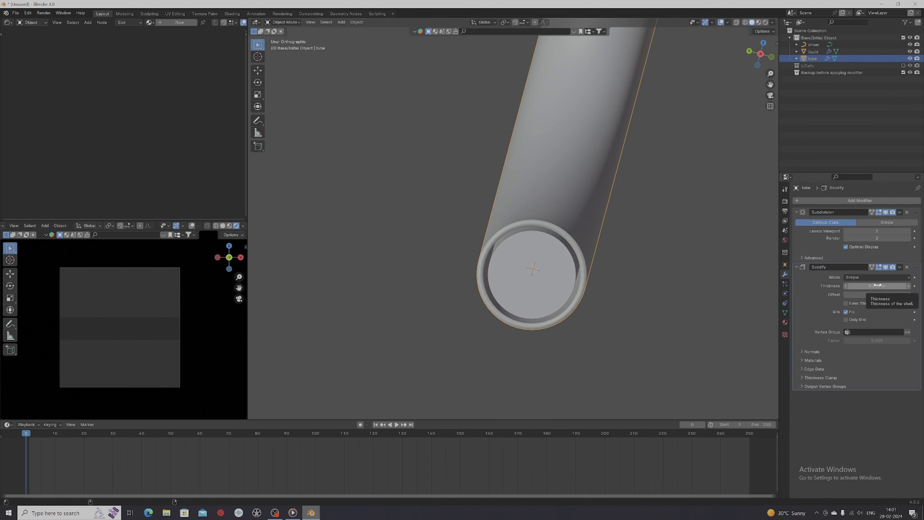
left_click_drag(877, 285, 891, 285)
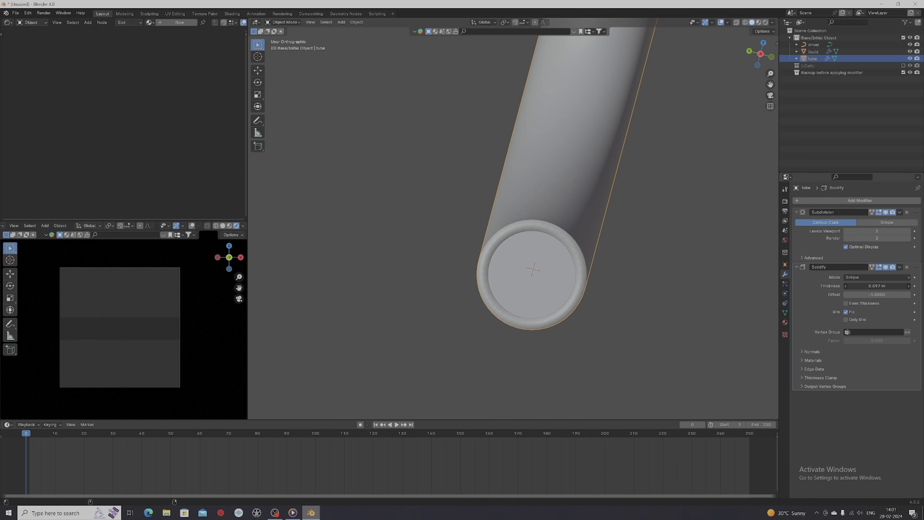
middle_click_drag(633, 300, 640, 302)
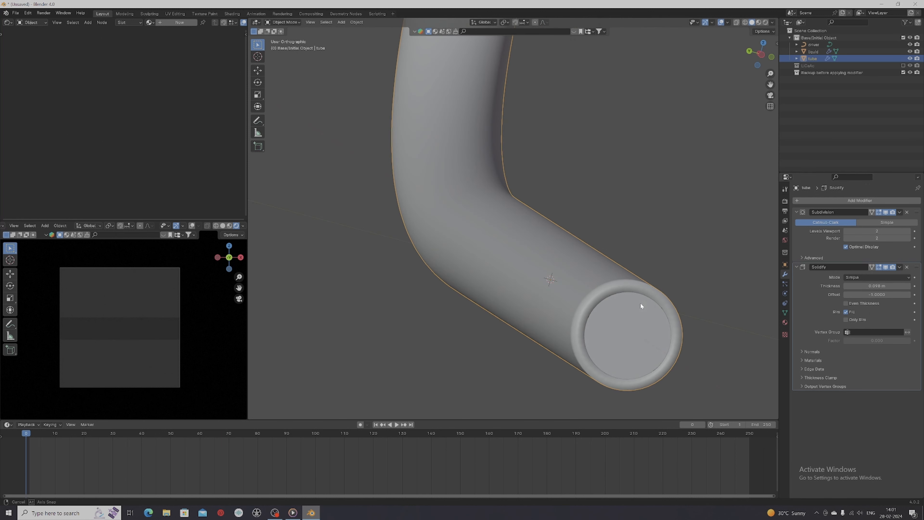
scroll(645, 301, "down", 3)
middle_click_drag(685, 322, 579, 281, "shift")
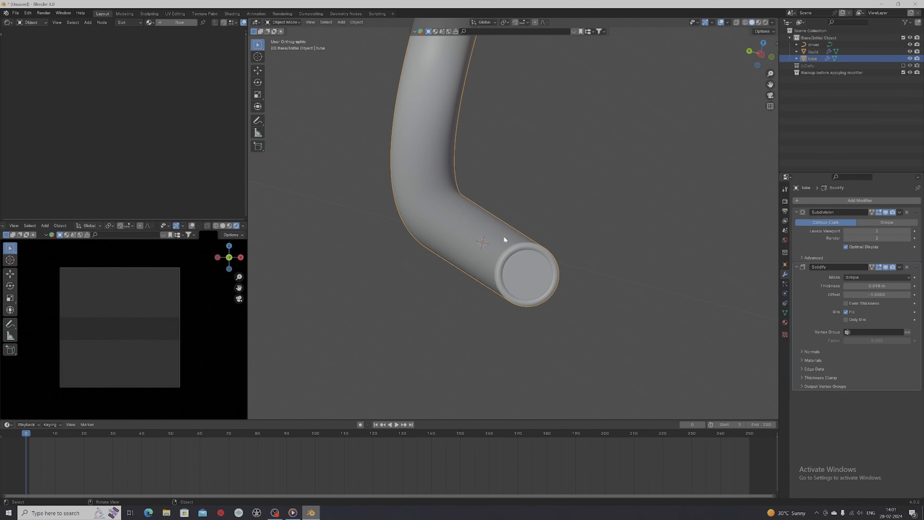
middle_click_drag(504, 233, 550, 297)
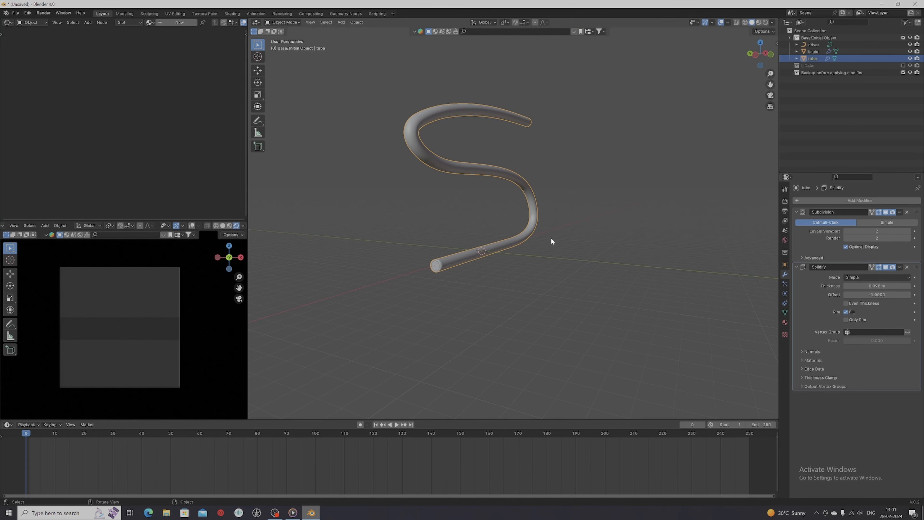
Step: Add an ico sphere and move it away from the tube into the free space beside it
key("shift+a")
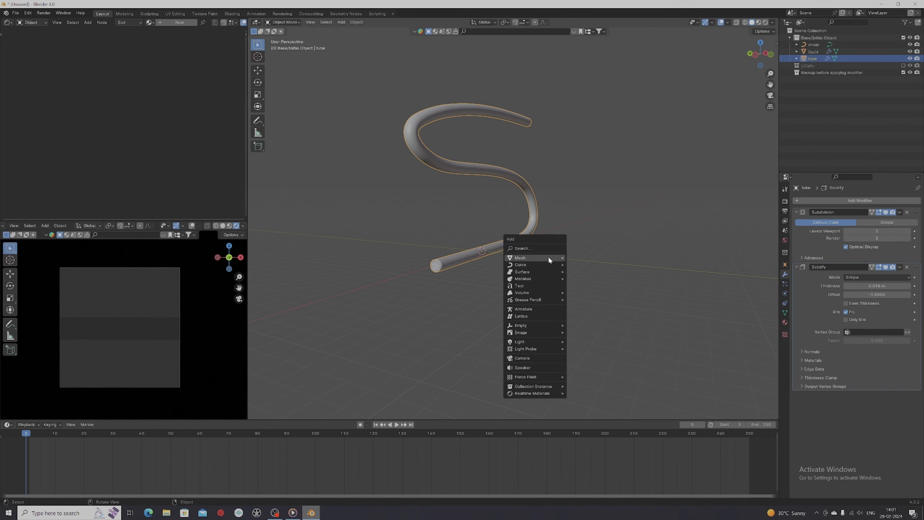
mouse_move(548, 256)
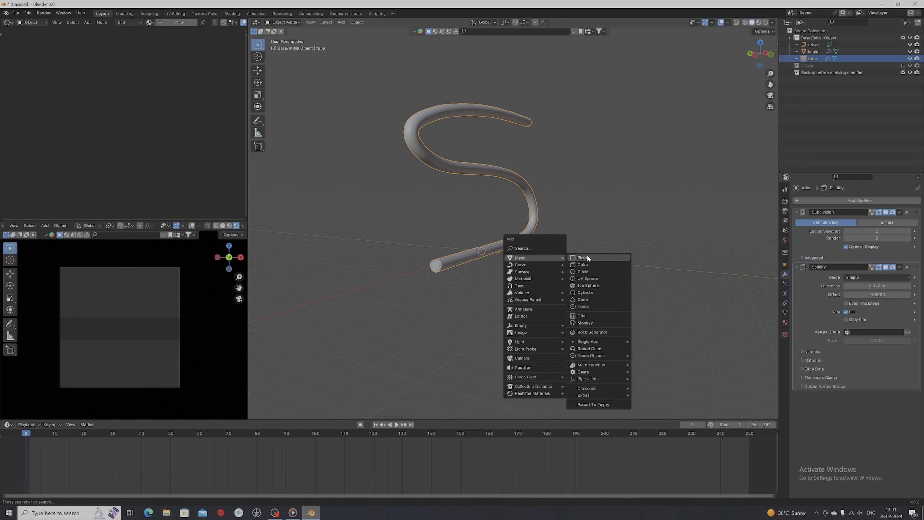
left_click(590, 284)
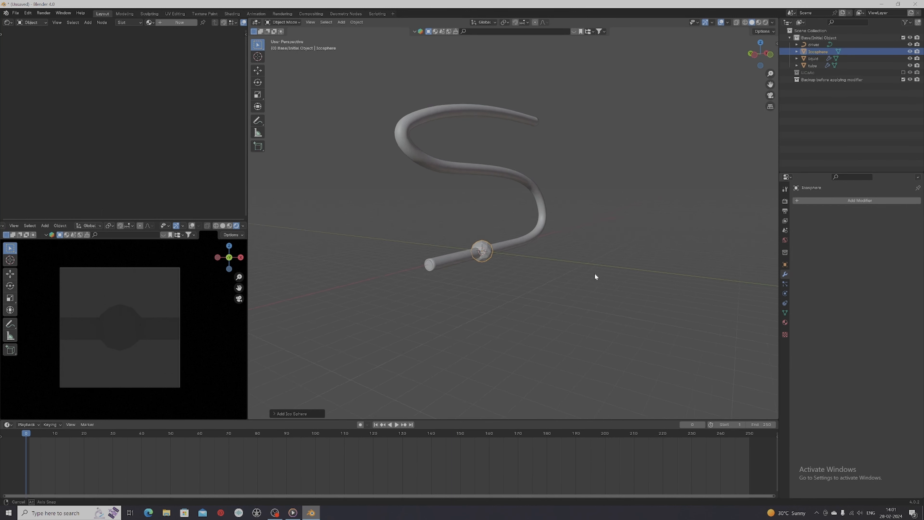
middle_click_drag(589, 273, 562, 270)
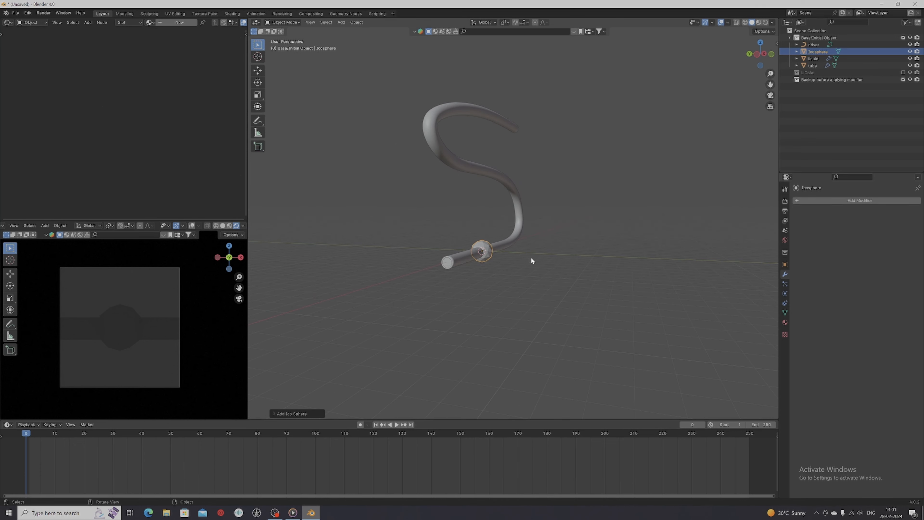
key("g")
left_click(602, 251)
Step: Flatten the ico sphere by scaling it down along the Z axis into a pebble-like shape
middle_click_drag(589, 259, 561, 270, "shift")
key("s")
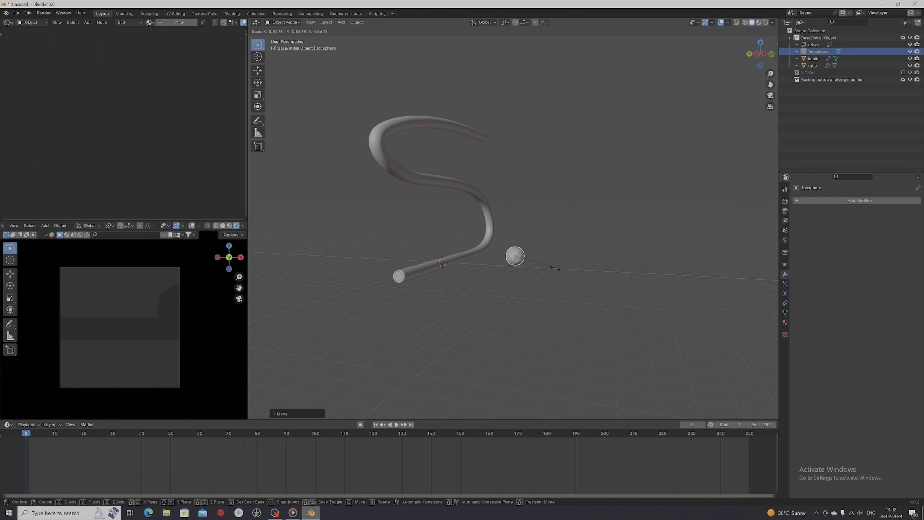
key("z")
left_click(537, 259)
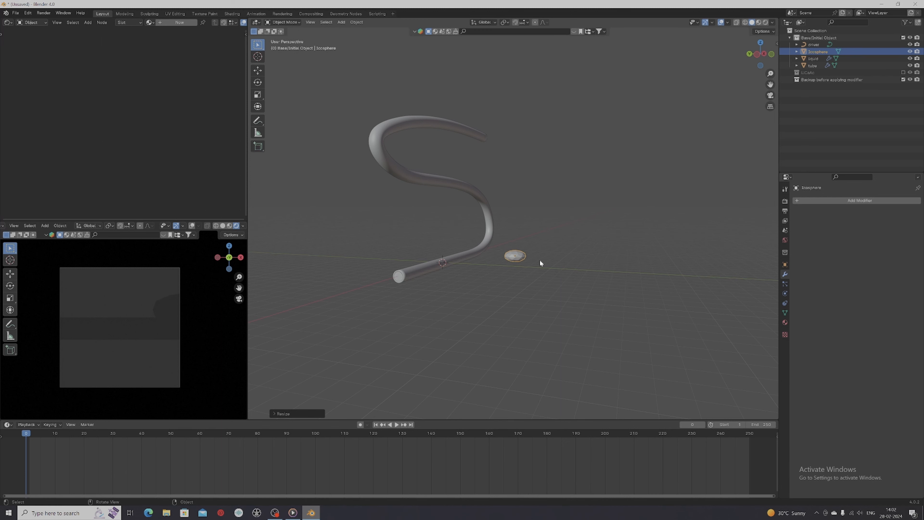
middle_click_drag(572, 257, 546, 270)
key("s")
right_click(527, 282)
scroll(545, 268, "up", 2)
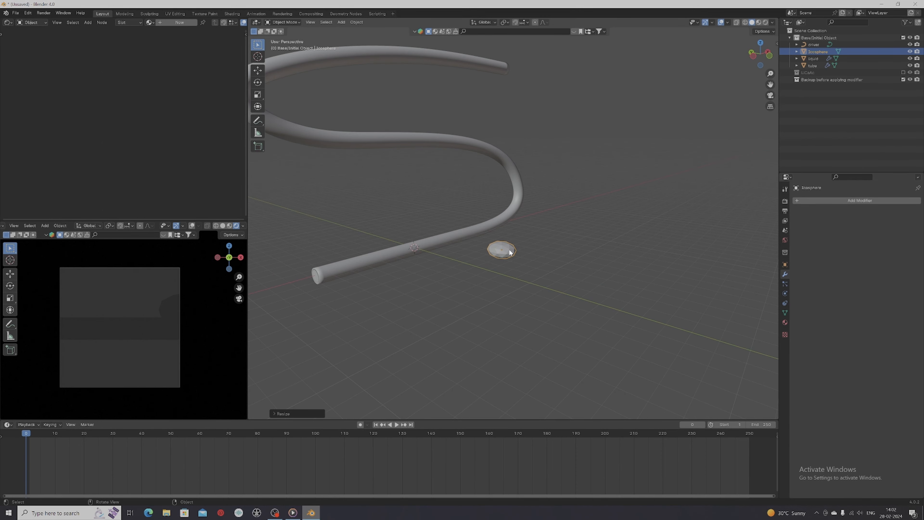
Step: Add a Subdivision modifier with viewport level 2 to the flattened ico sphere and shade it smooth
key("ctrl+1")
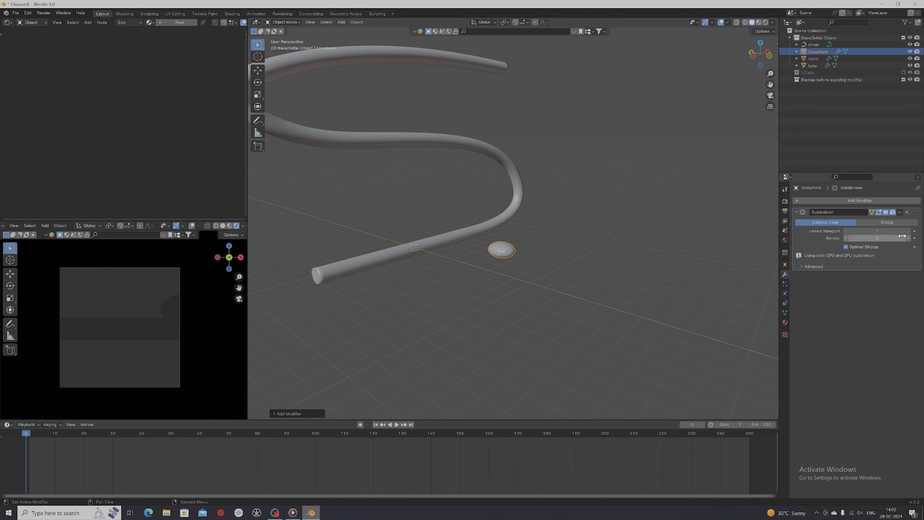
left_click(907, 231)
middle_click_drag(619, 269, 528, 276)
right_click(507, 250)
left_click(504, 252)
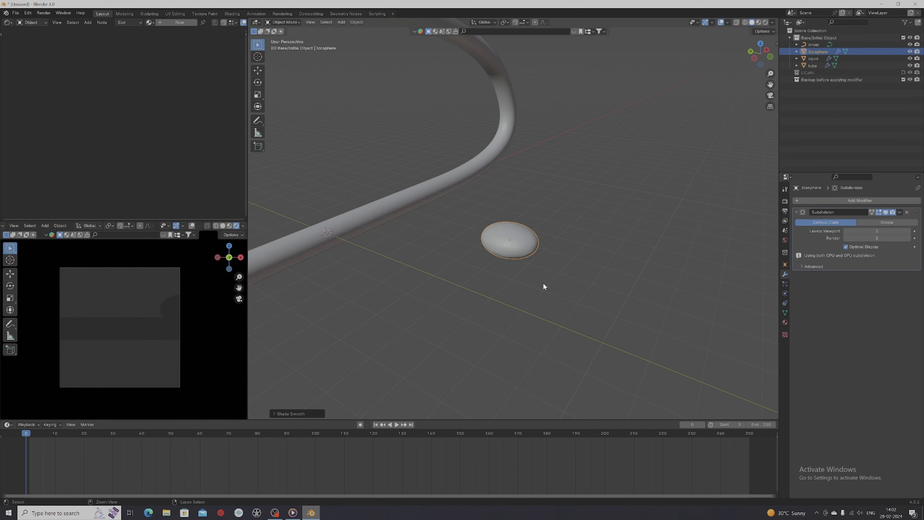
Step: Apply the flattened ico sphere's scale
key("ctrl+a")
left_click(528, 297)
middle_click_drag(528, 298, 531, 291)
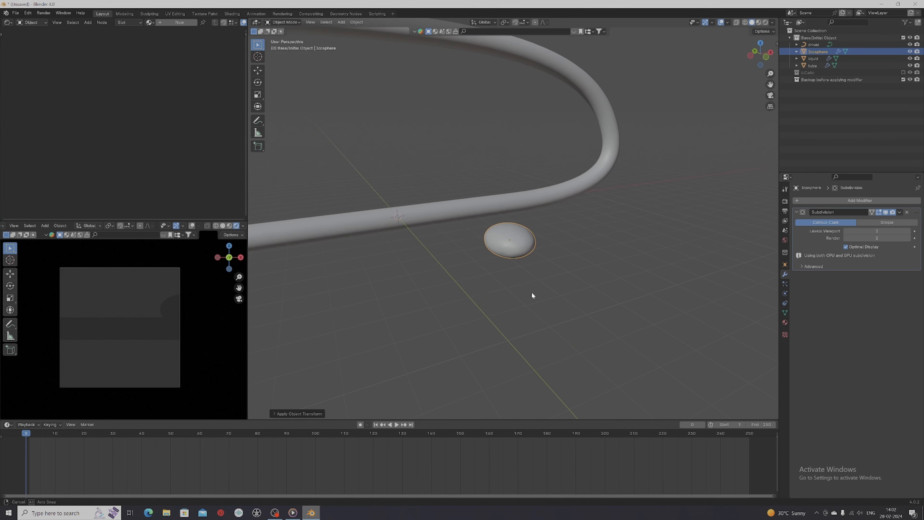
Step: Turn on the Face Orientation overlay and examine the normals of the tube and the pebble
left_click(435, 208)
middle_click_drag(525, 249, 384, 255)
middle_click_drag(471, 253, 551, 258)
left_click(499, 251)
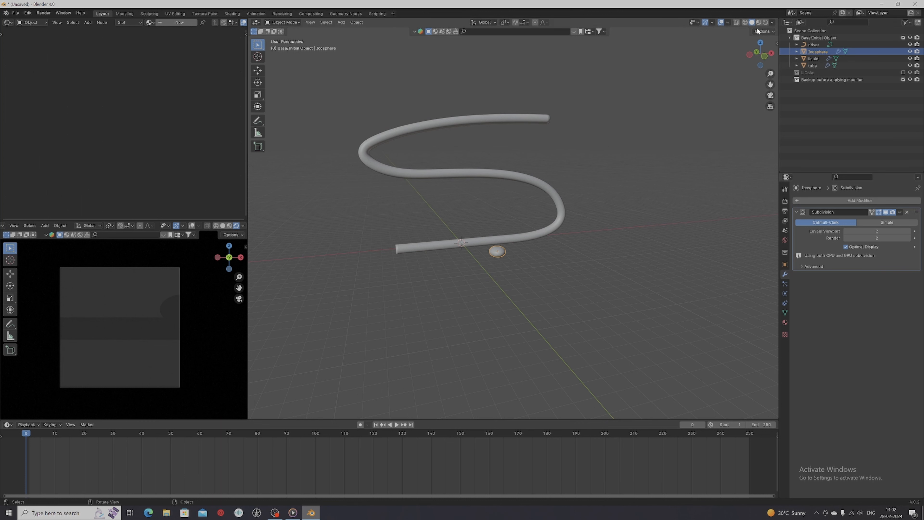
left_click(725, 23)
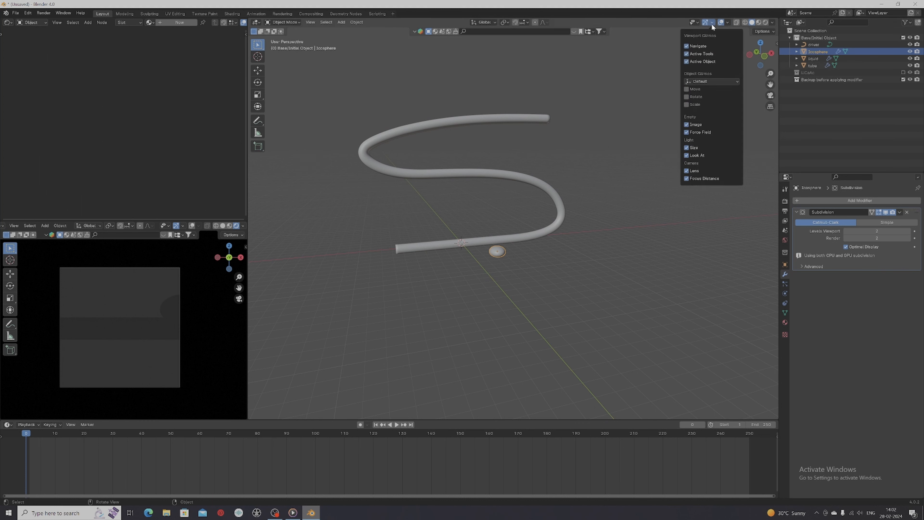
left_click(728, 22)
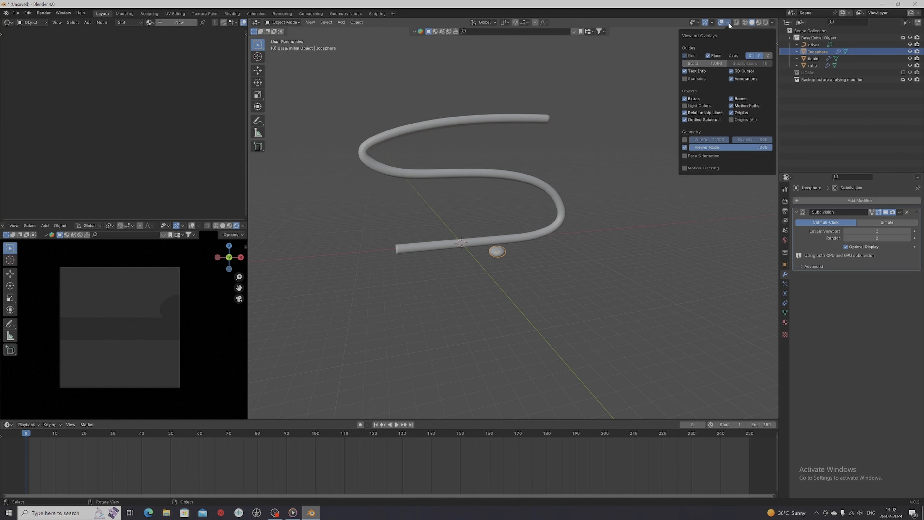
left_click(689, 155)
middle_click_drag(551, 263, 424, 286)
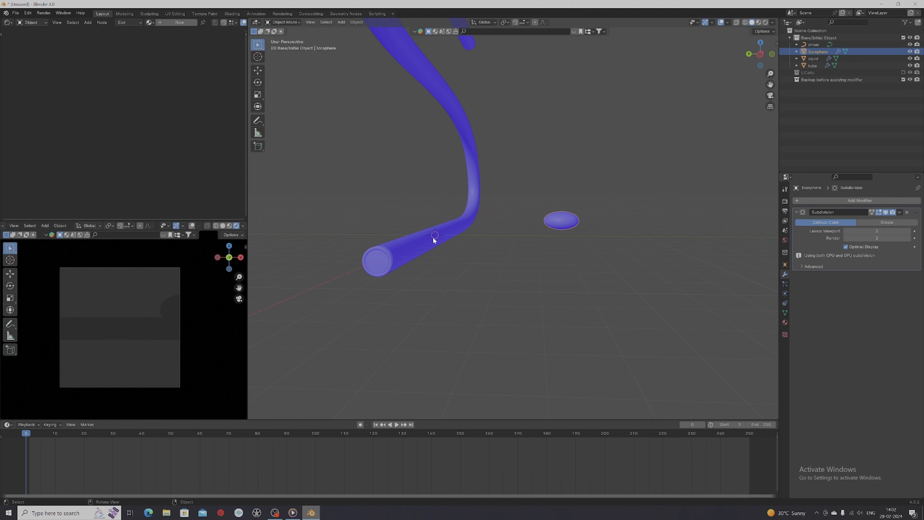
middle_click_drag(475, 253, 526, 283)
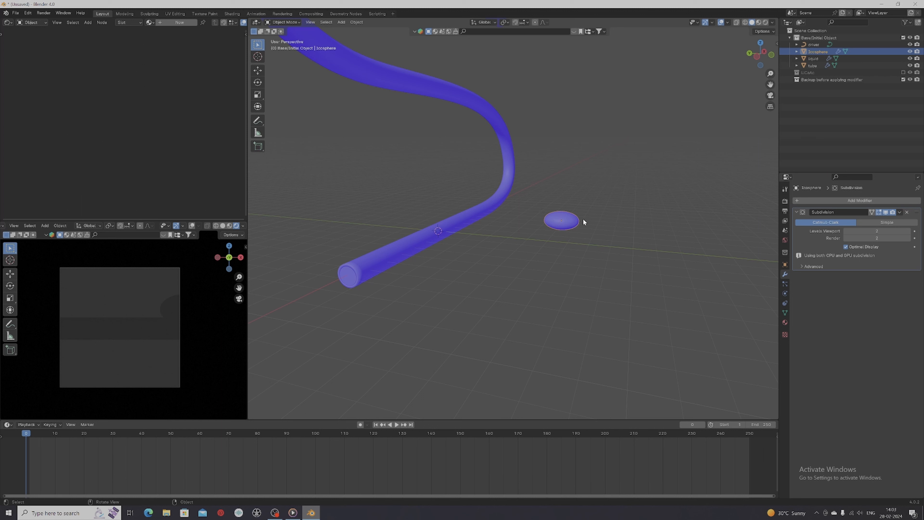
Step: Flip the normals of all the flattened ico sphere's faces in Edit Mode and return to Object Mode
key("Tab")
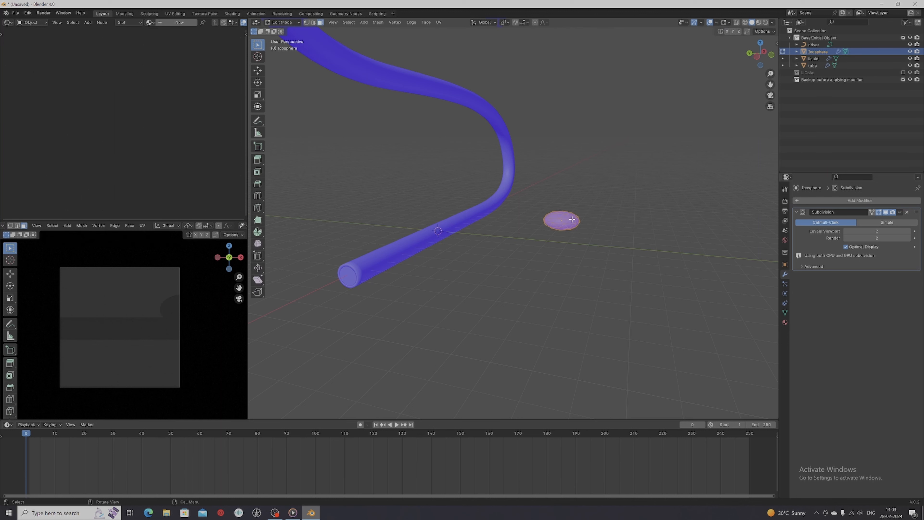
mouse_move(585, 244)
middle_mouse_down()
mouse_move(620, 258)
mouse_move(606, 264)
mouse_move(588, 239)
middle_mouse_up()
key("F3")
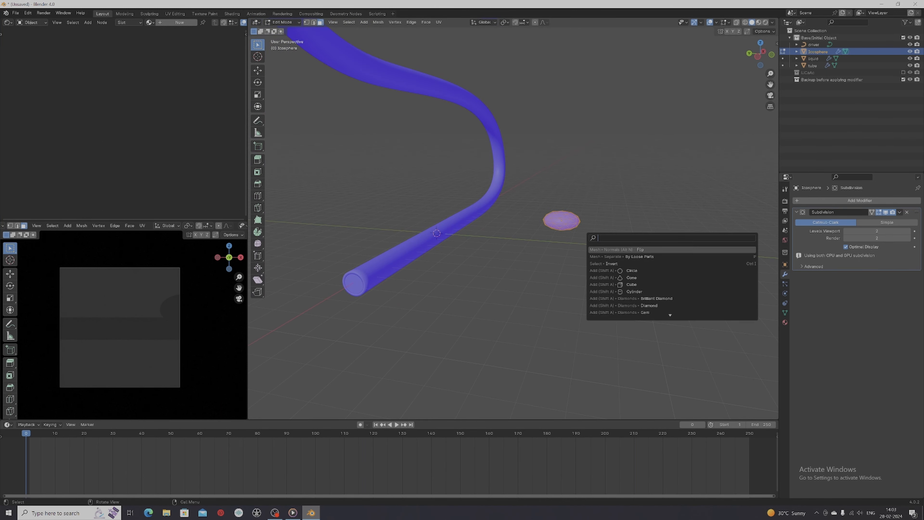
key("Escape")
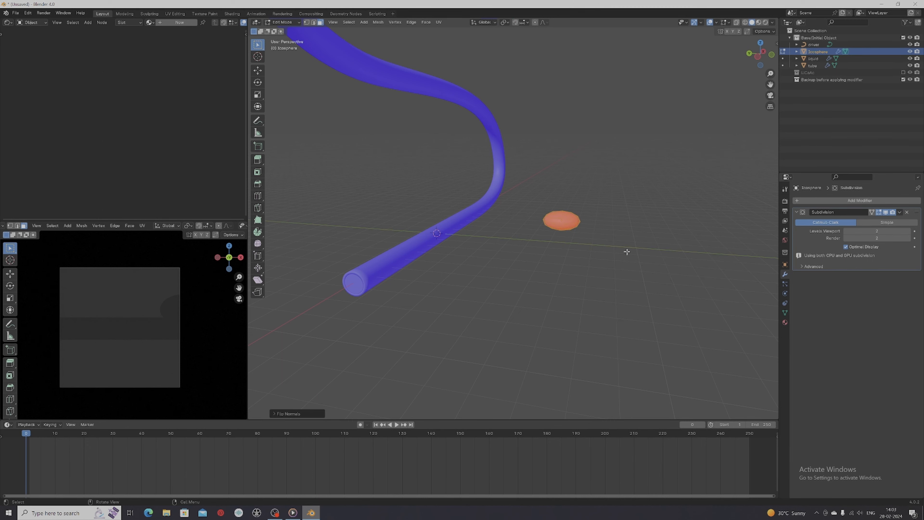
key("Tab")
middle_click_drag(622, 251, 509, 240)
middle_click_drag(371, 247, 459, 256, "shift")
scroll(454, 238, "up", 3)
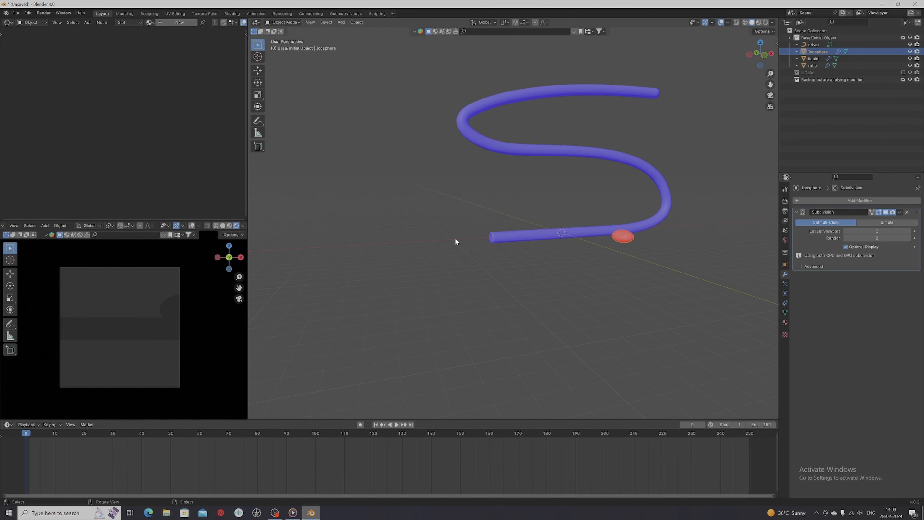
Step: Turn off the Face Orientation overlay and finish in Object Mode
key("Tab")
left_click(715, 23)
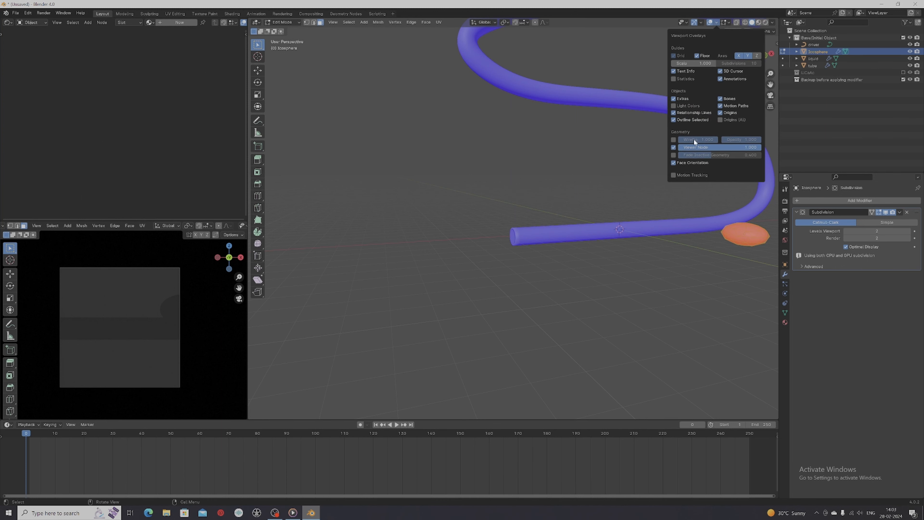
left_click(673, 163)
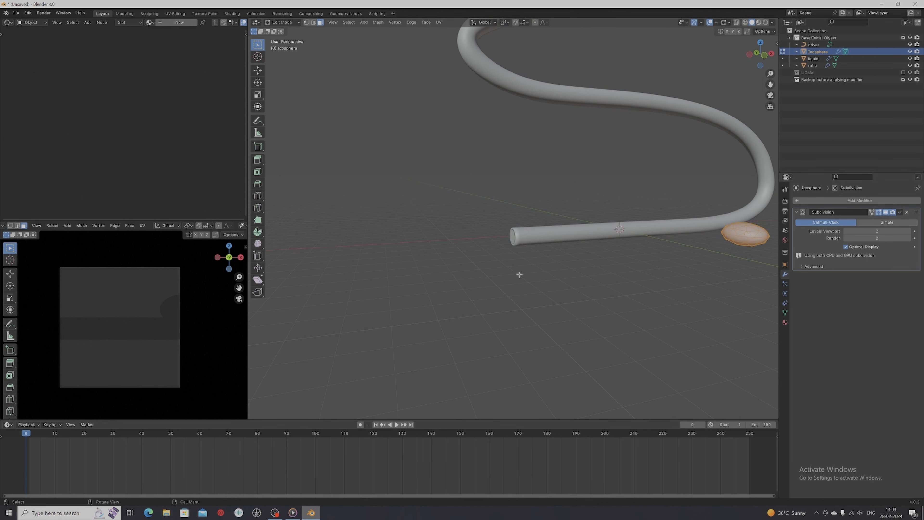
key("Tab")
Step: Add a mesh circle and move it along the X axis to the tube's lower open end
middle_click_drag(505, 277, 487, 258)
scroll(488, 259, "up", 5)
middle_click_drag(573, 276, 578, 264)
middle_click_drag(683, 319, 603, 291)
scroll(592, 297, "down", 3)
key("shift+a")
mouse_move(602, 292)
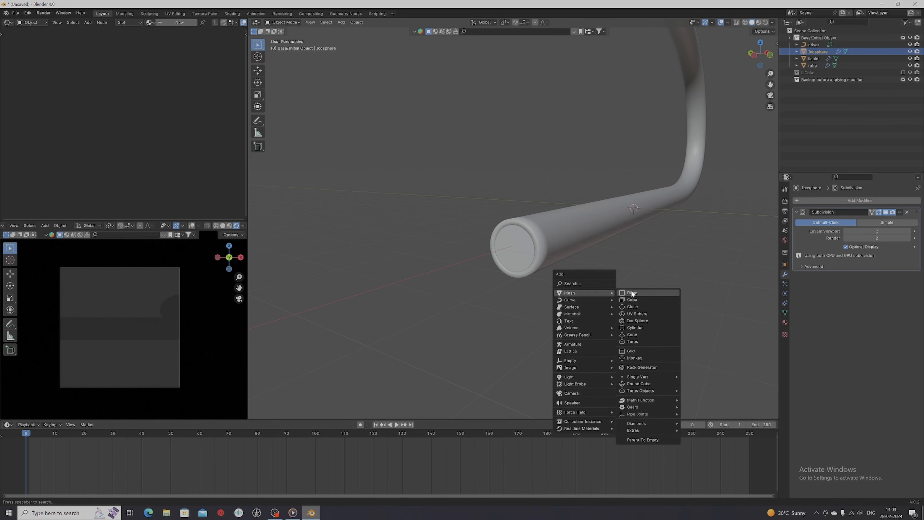
left_click(634, 306)
middle_click_drag(648, 288, 604, 292)
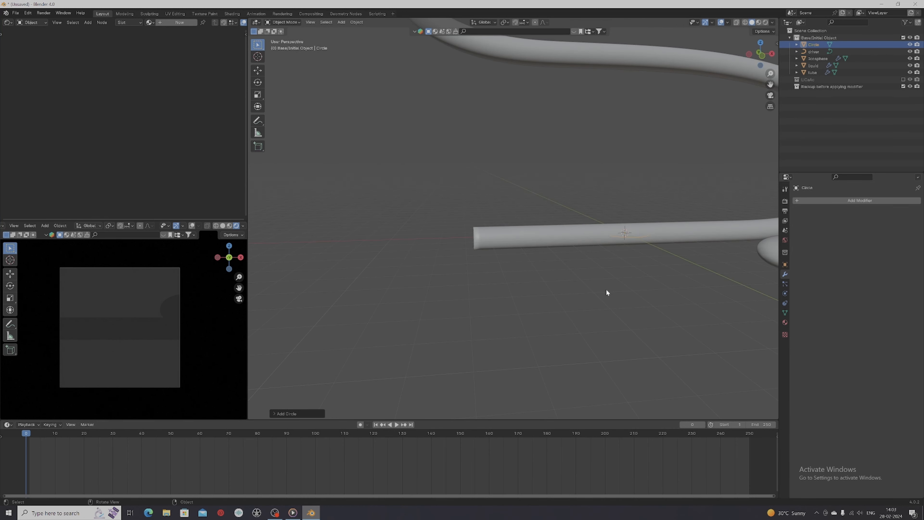
key("g")
key("x")
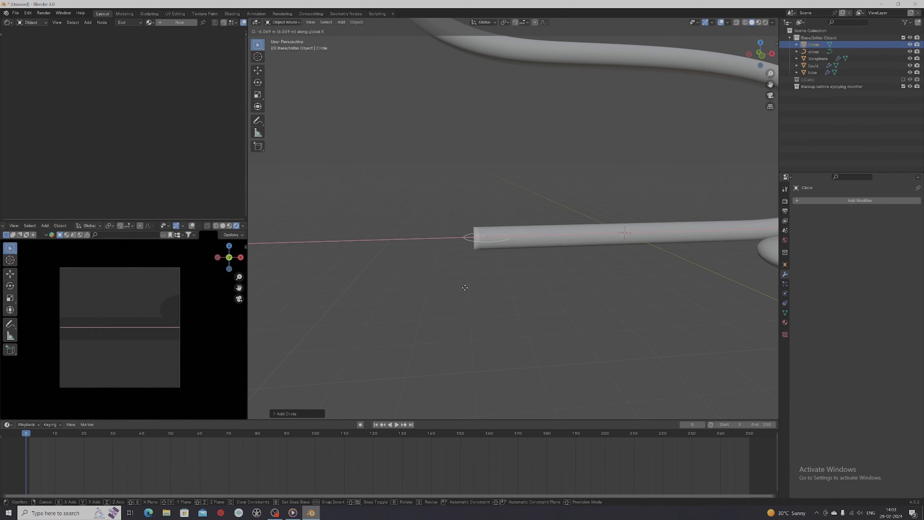
left_click(448, 286)
Step: Rotate the circle 90° about the Y axis to stand parallel to the tube's opening
key("r")
key("x")
key("9")
key("BackSpace")
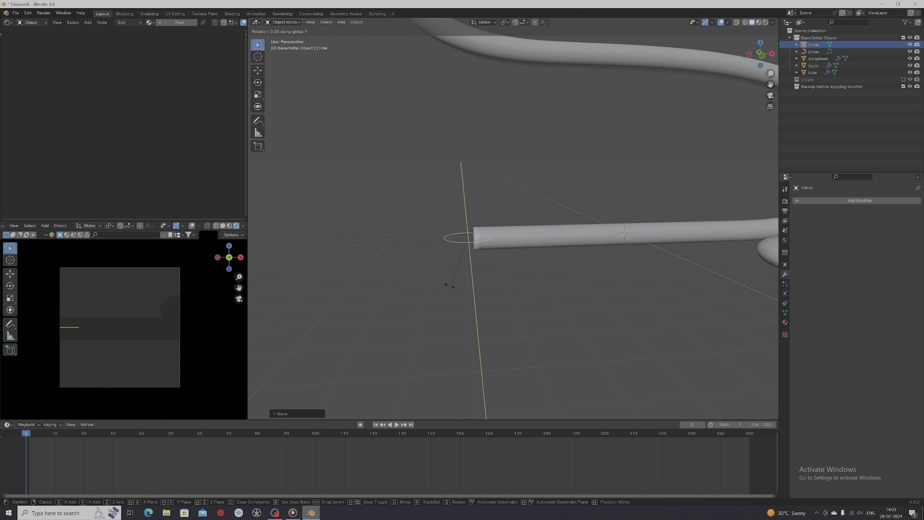
type("90")
key("Return")
Step: Scale down and reposition the circle to sit centred inside the rim of the tube's open end
middle_click_drag(427, 284, 496, 253)
key("s")
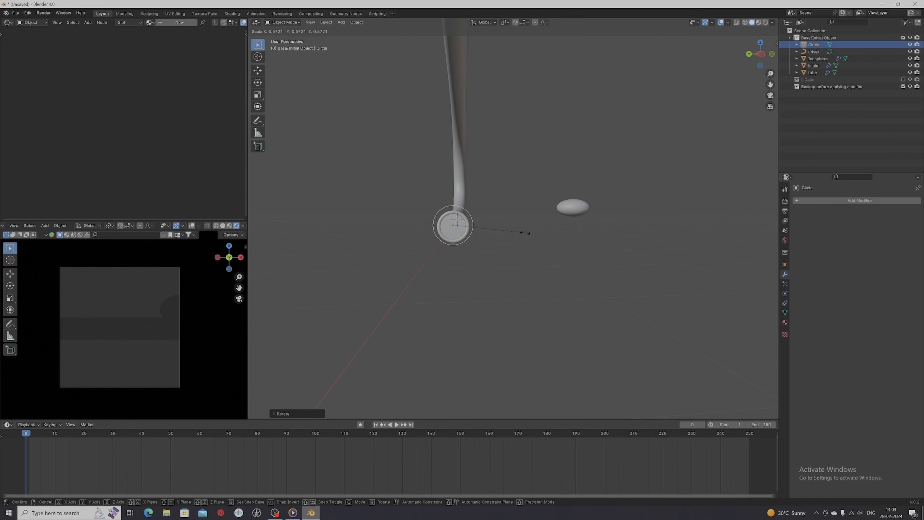
left_click(489, 241)
scroll(472, 238, "up", 3)
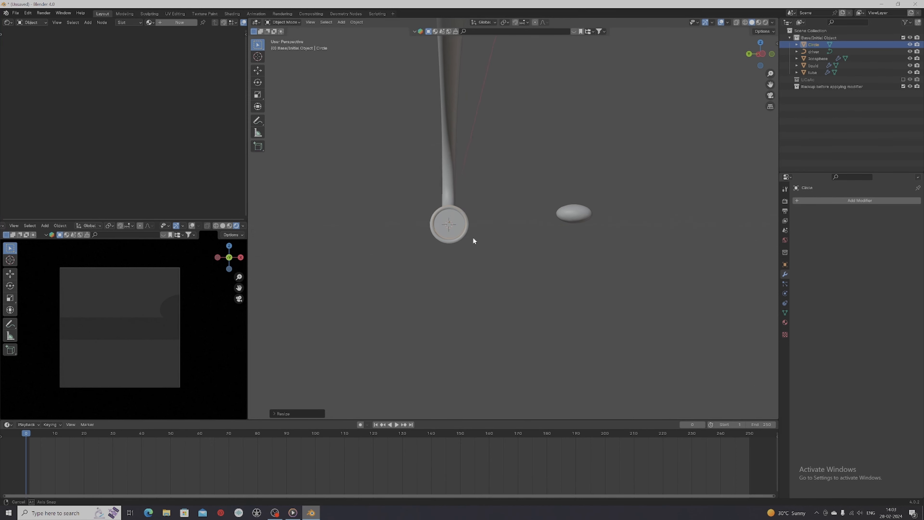
middle_click_drag(471, 244, 491, 243, "shift")
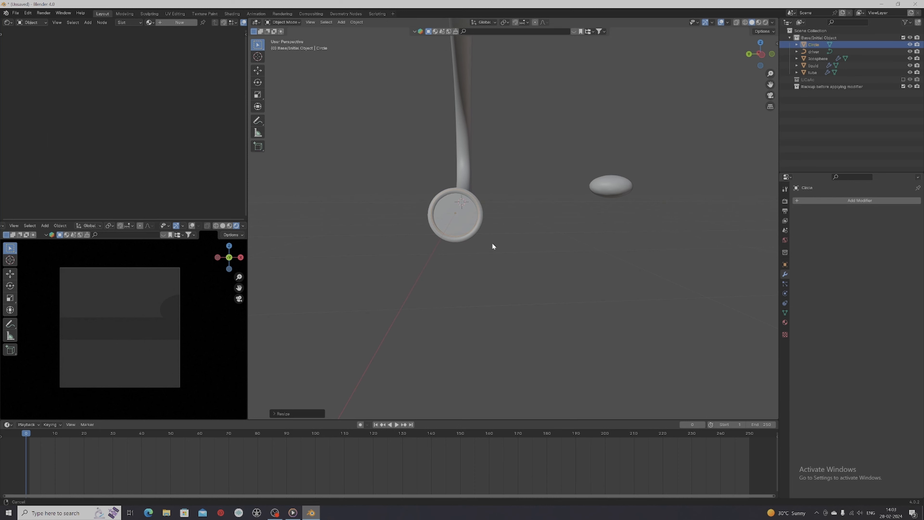
key("g")
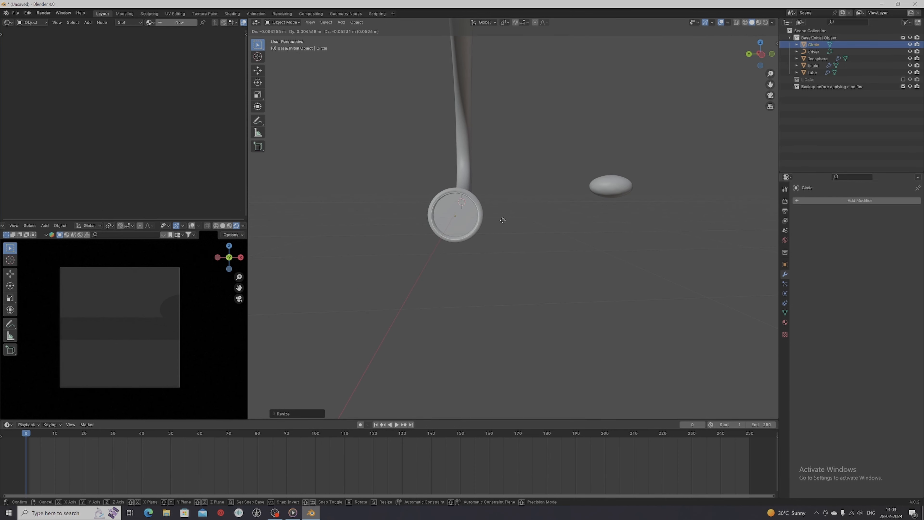
left_click(502, 220)
key("s")
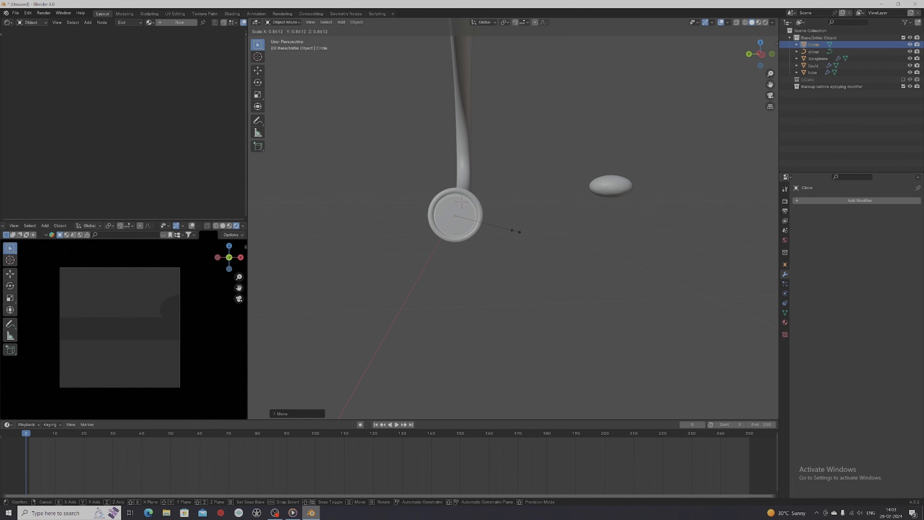
left_click(513, 229)
Step: Fill the circle with a face in Edit Mode and return to Object Mode
middle_click_drag(513, 230, 549, 259)
middle_click_drag(513, 247, 479, 256)
key("f")
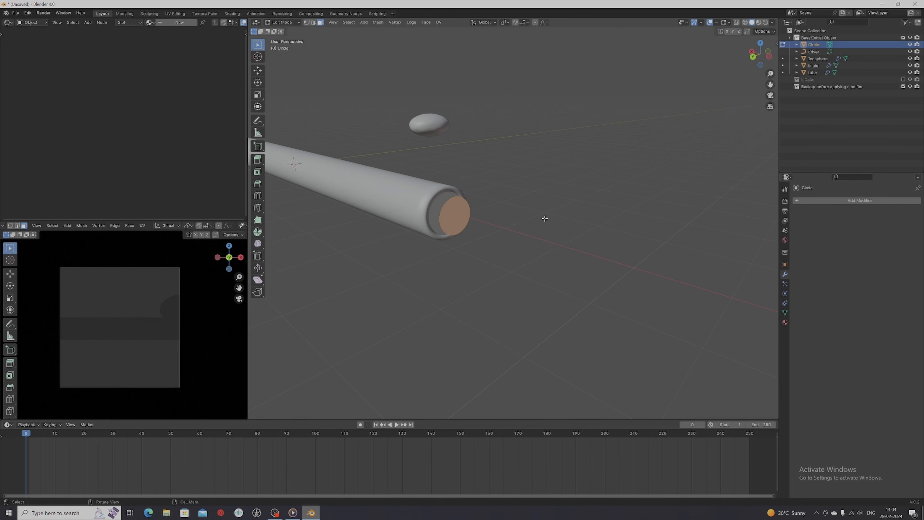
key("Tab")
Step: Move the filled circle in front view until it sits at the tube's open end
middle_click_drag(544, 219, 428, 213)
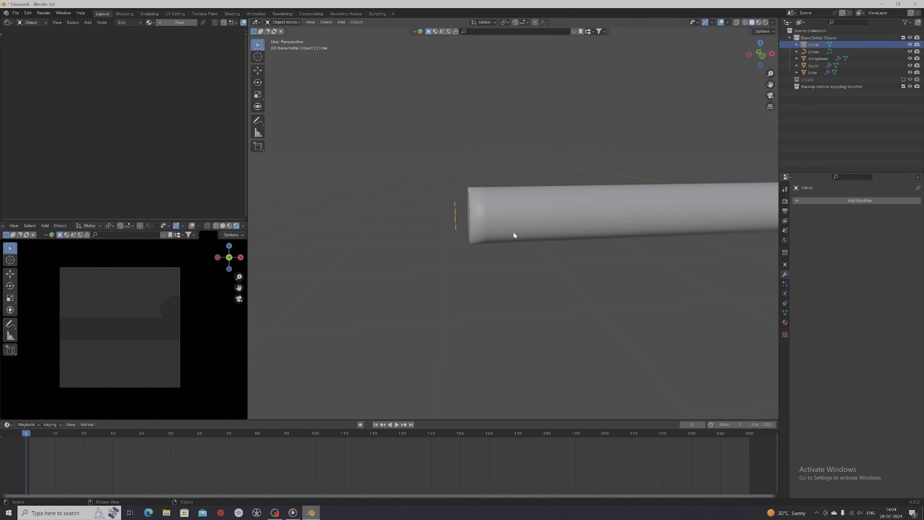
middle_click_drag(513, 232, 406, 236, "alt")
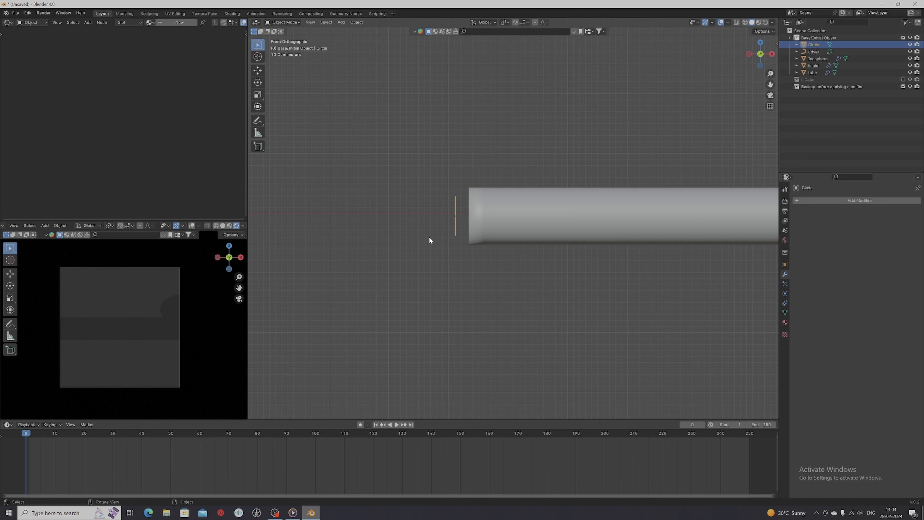
key("g")
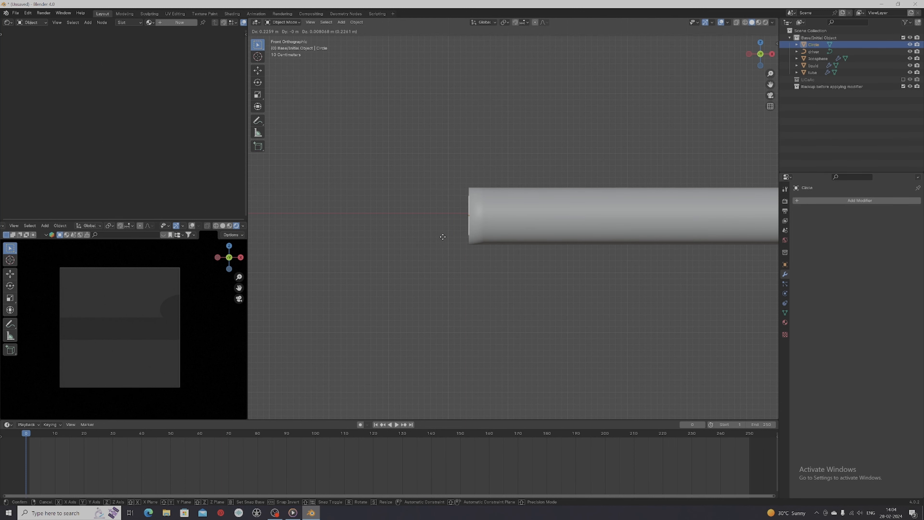
left_click(442, 236)
middle_click_drag(433, 240, 475, 219)
Step: Rename the filled circle object as emitter
left_click(485, 211)
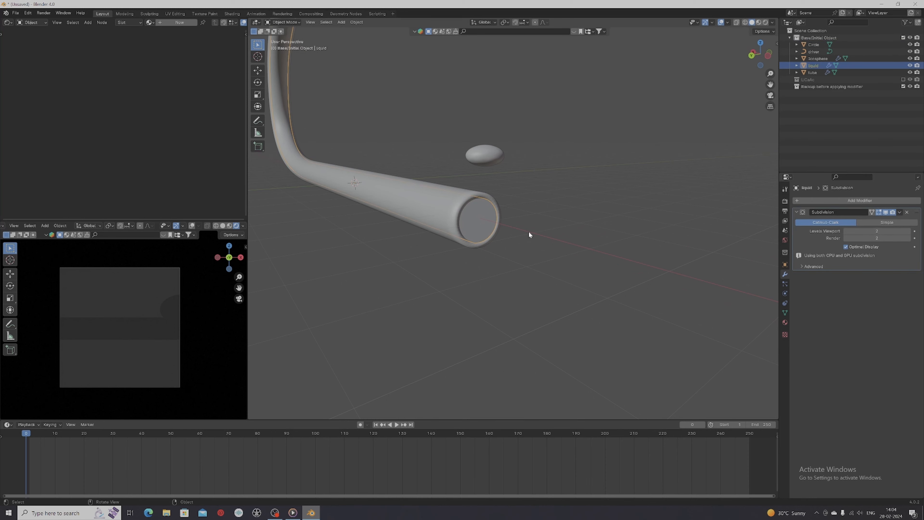
left_click(814, 44)
double_click(814, 45)
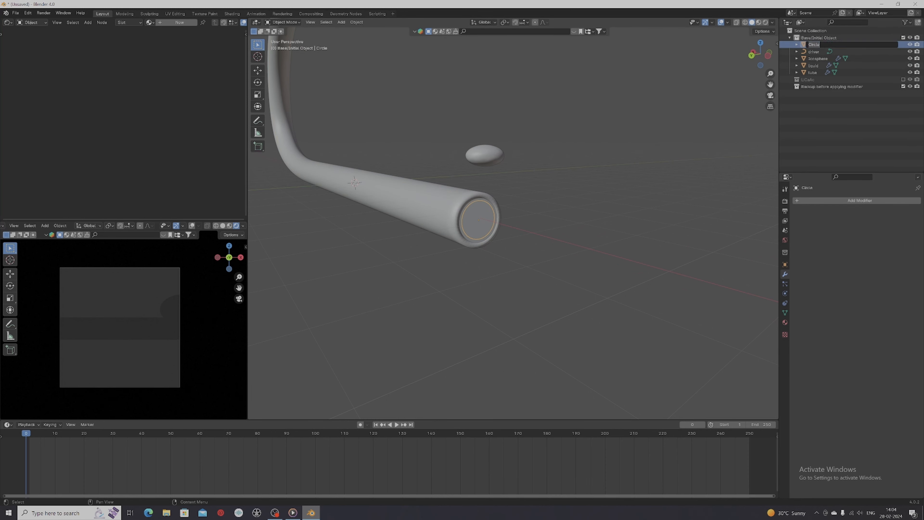
type("emitter")
key("Return")
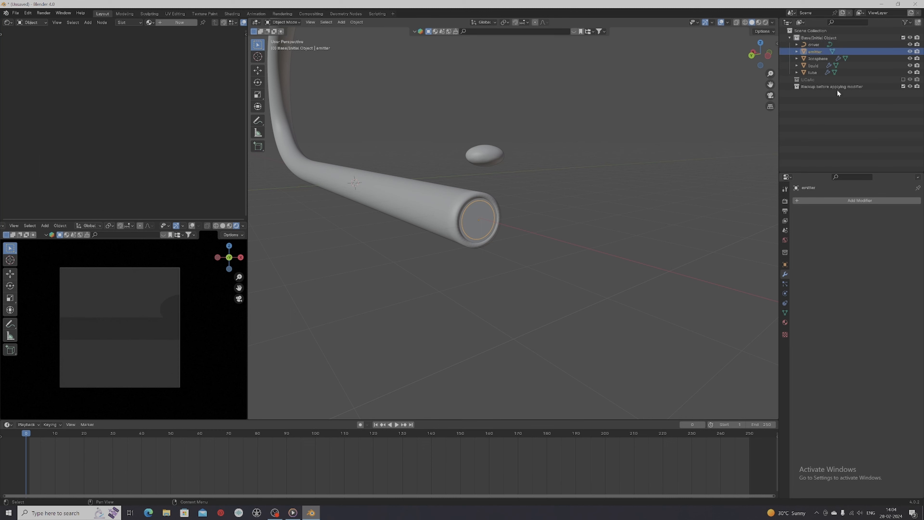
Step: Add an emitter-type particle system to the emitter disc and expand its emission source settings
left_click(784, 283)
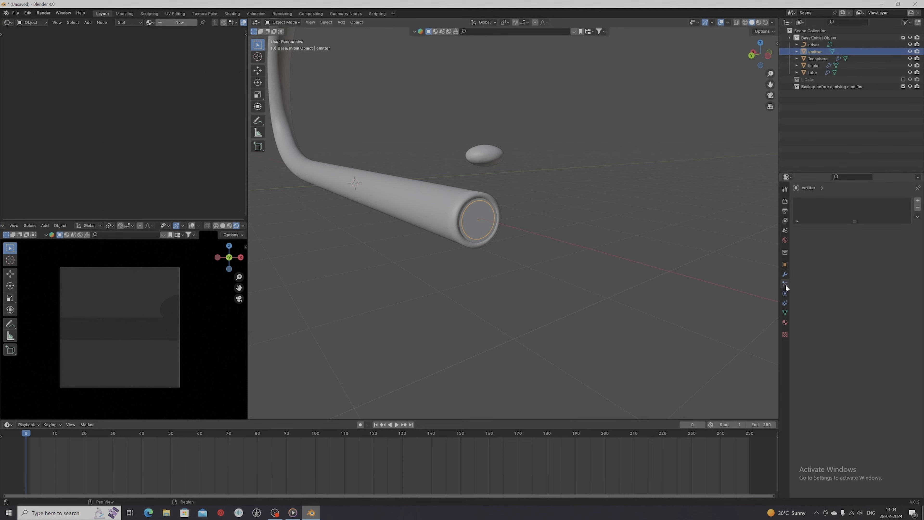
left_click(916, 203)
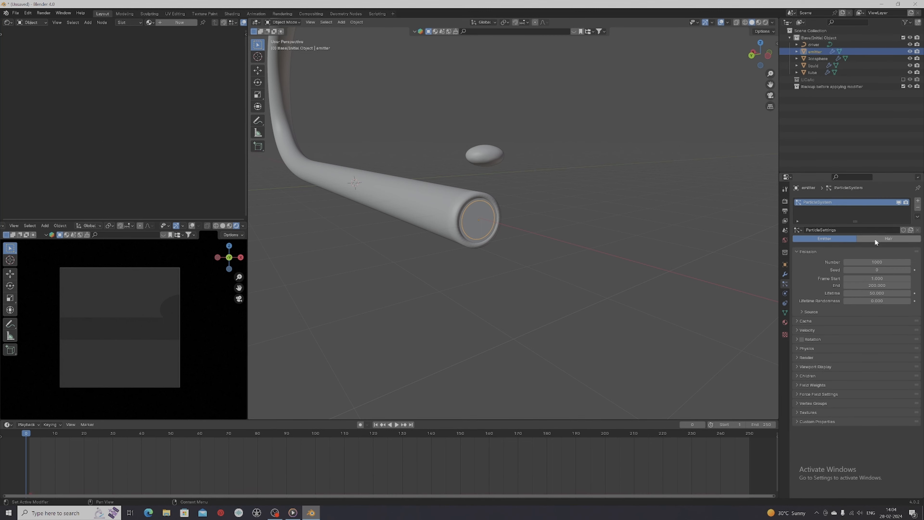
left_click(801, 312)
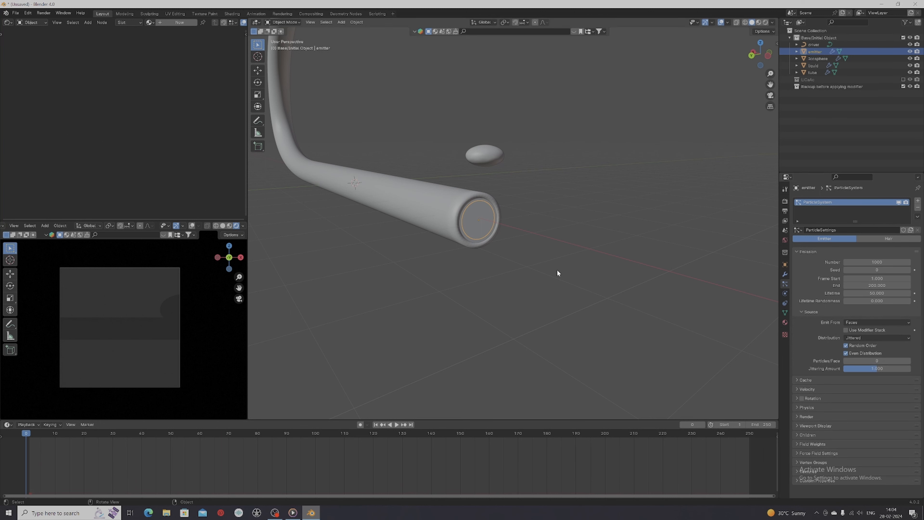
middle_click_drag(500, 309, 512, 306)
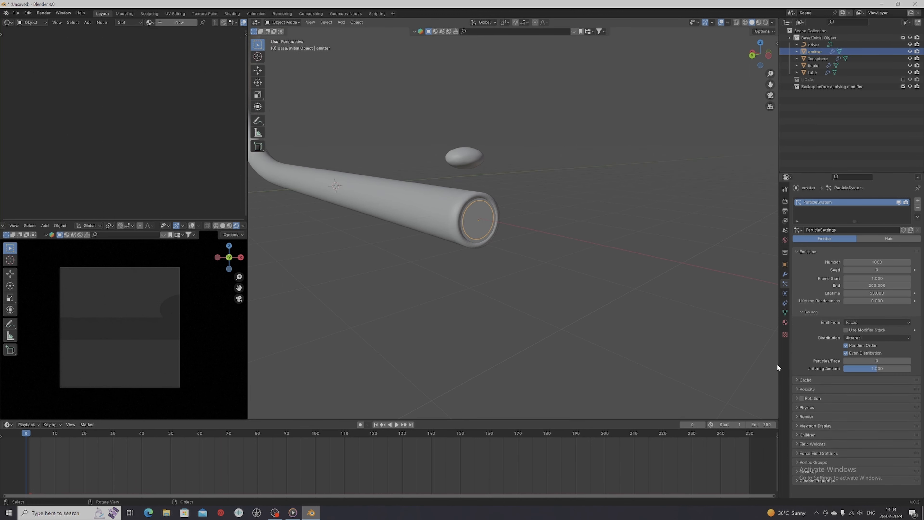
Step: Set the particle lifetime to 250 and the emission end frame to 250
left_click(876, 262)
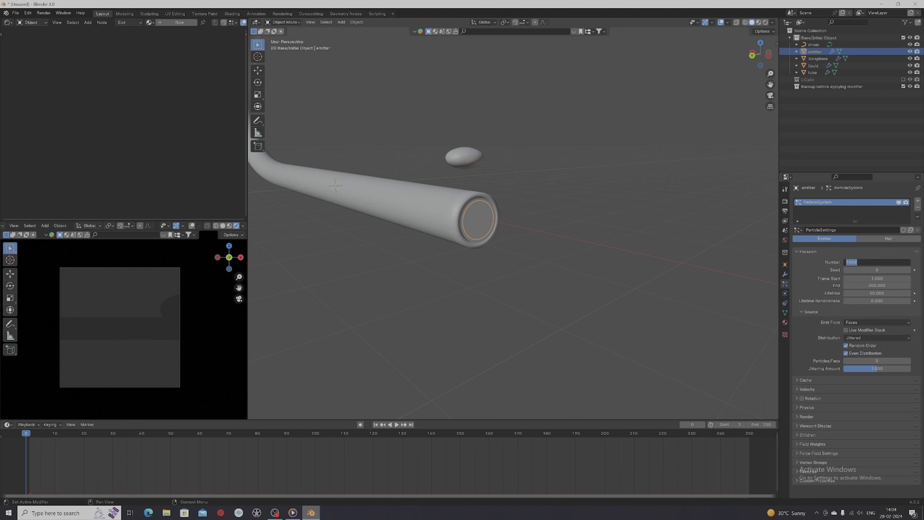
left_click(877, 293)
left_click(876, 293)
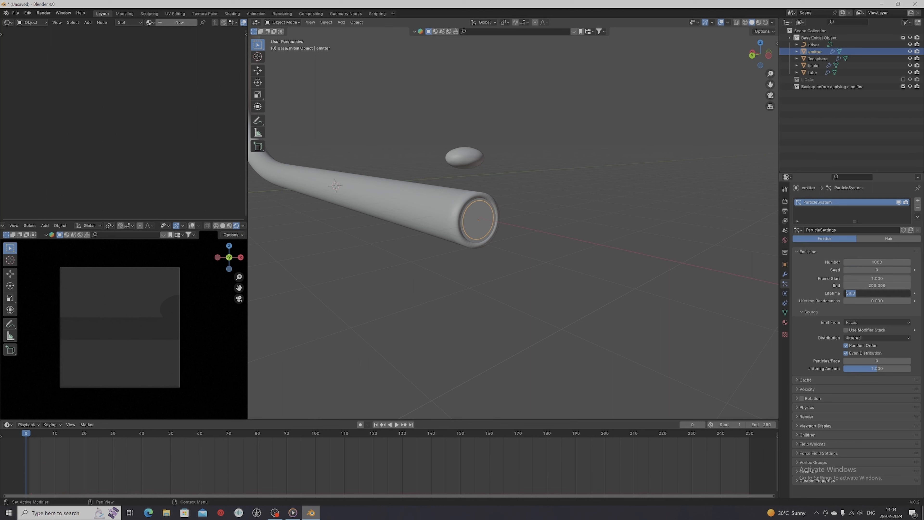
type("250")
key("Return")
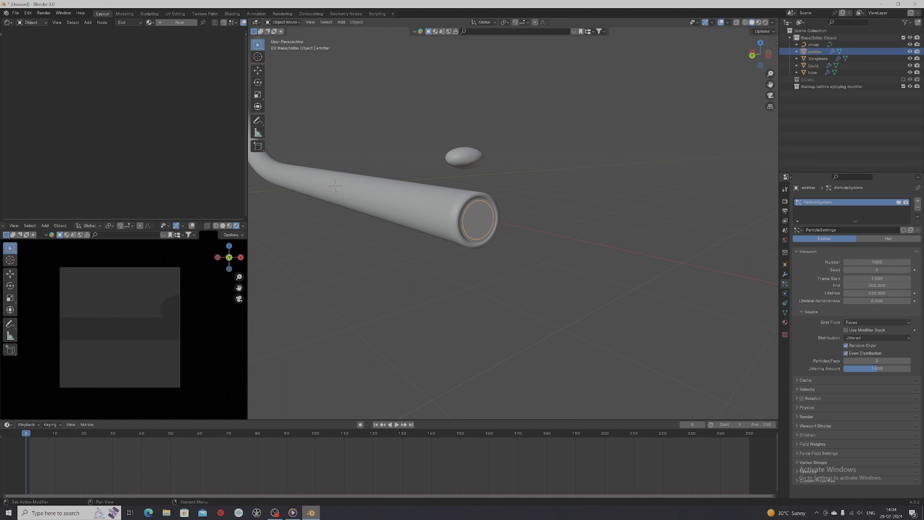
left_click(876, 286)
type("250")
key("Return")
Step: Inset the emitter disc's face three times to divide it into concentric rings of faces
left_click(888, 337)
middle_click_drag(499, 244, 532, 227)
key("Tab")
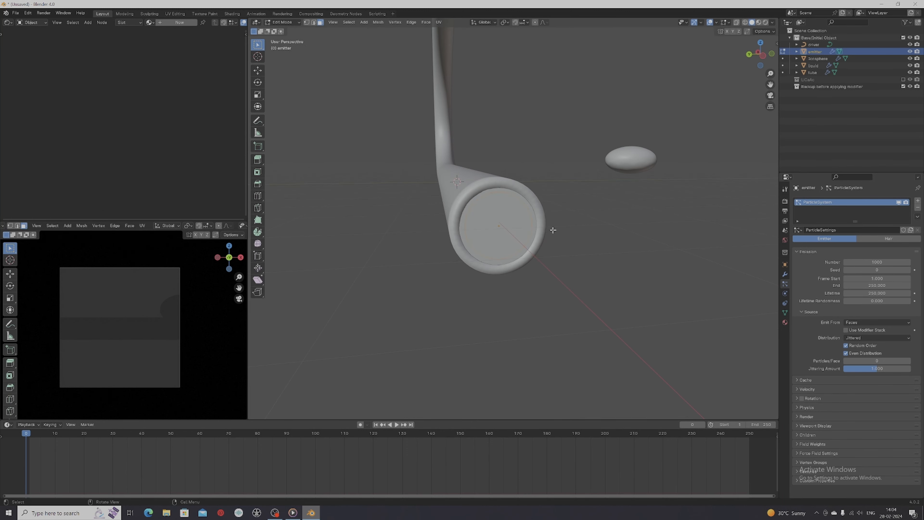
key("i")
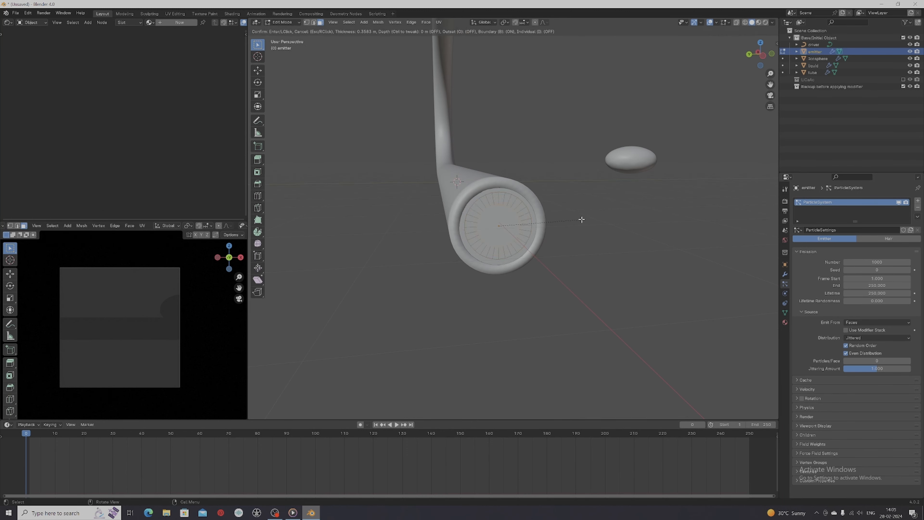
left_click(585, 220)
key("i")
left_click(575, 221)
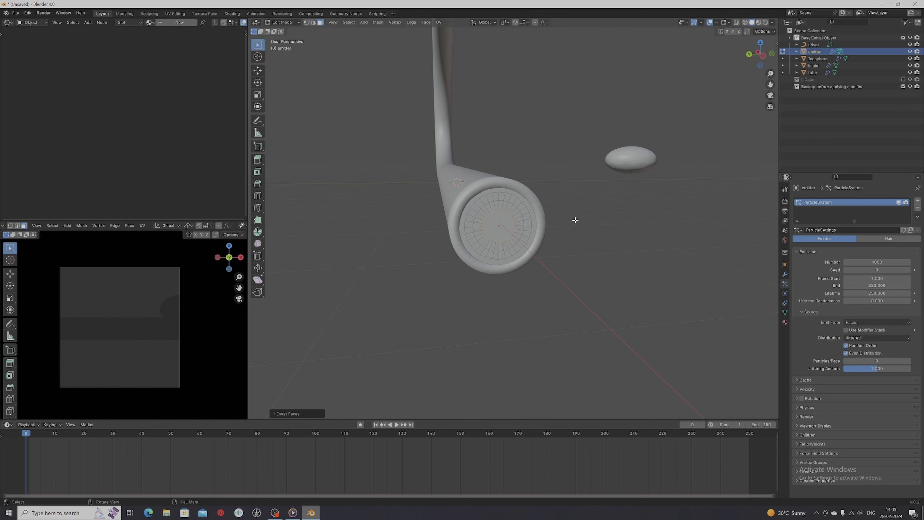
key("i")
left_click(567, 221)
middle_click_drag(590, 266, 638, 282)
key("Tab")
Step: Set the normal velocity of the emitter's particles to 0 m/s
left_click(796, 378)
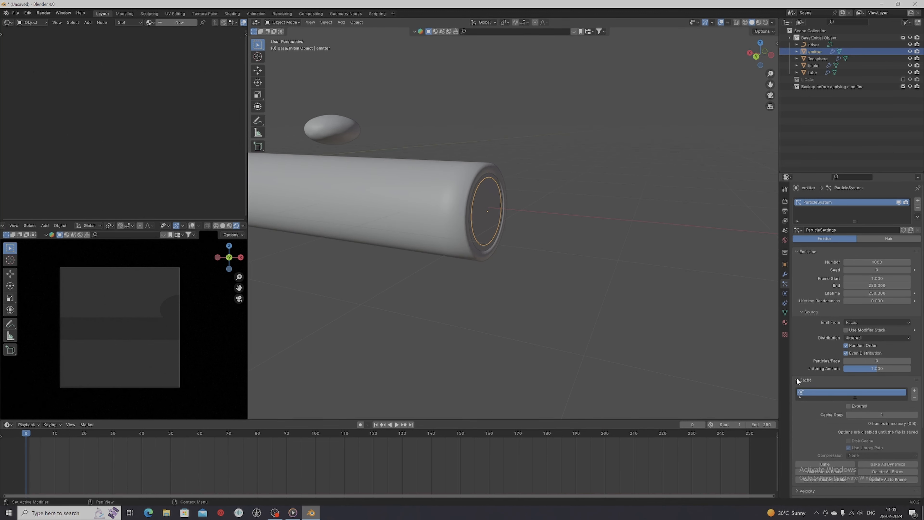
scroll(878, 428, "down", 3)
left_click(796, 336)
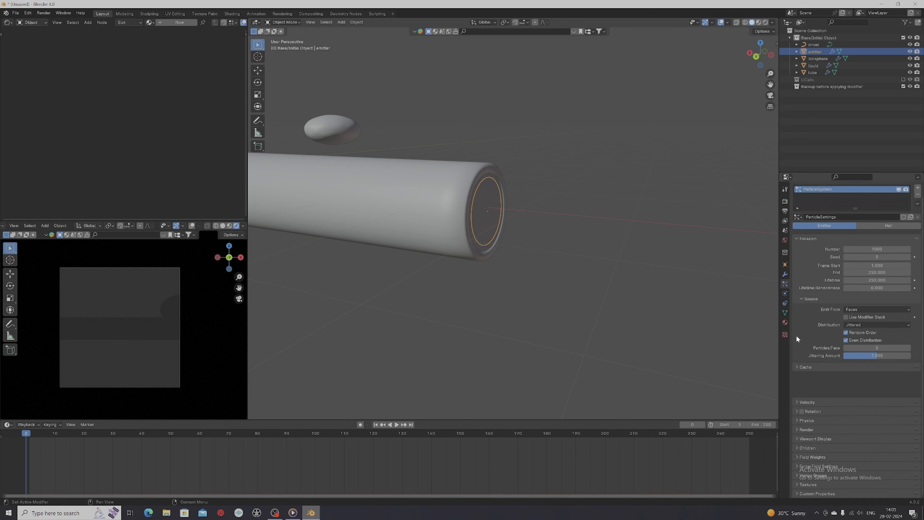
left_click(795, 387)
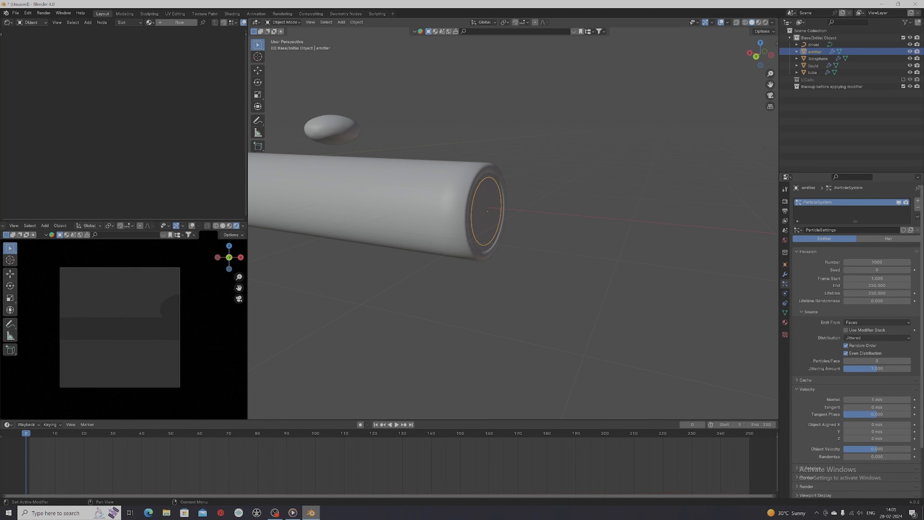
scroll(867, 392, "down", 4)
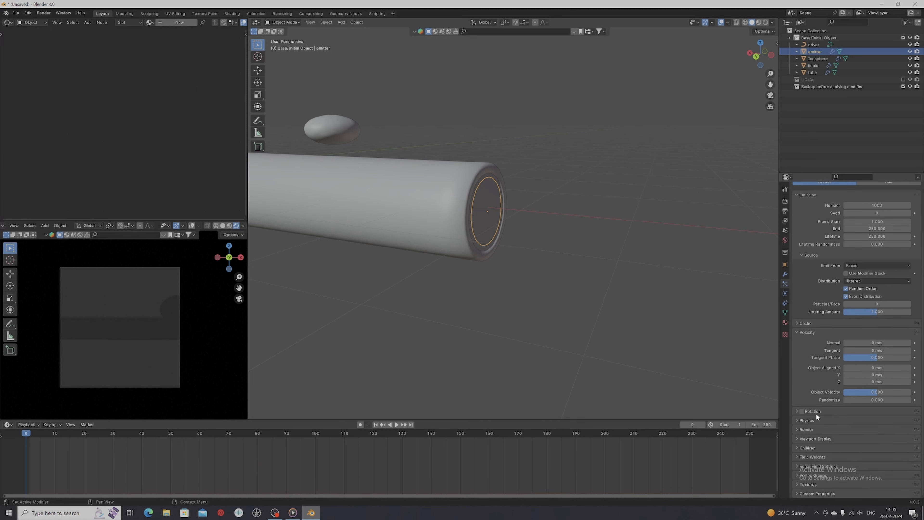
left_click(797, 331)
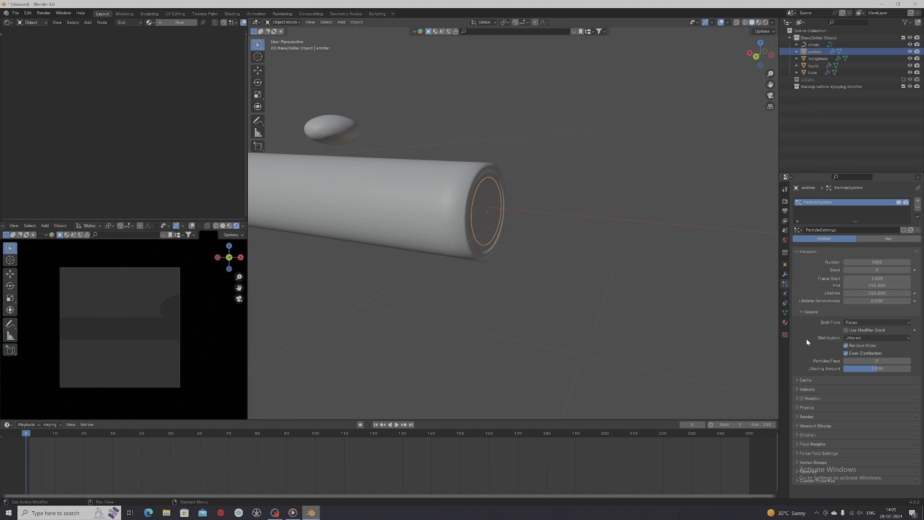
Step: Enable rotation for the emitter's particles with Randomize 1, Phase 1 and Randomize Phase 2
left_click(804, 379)
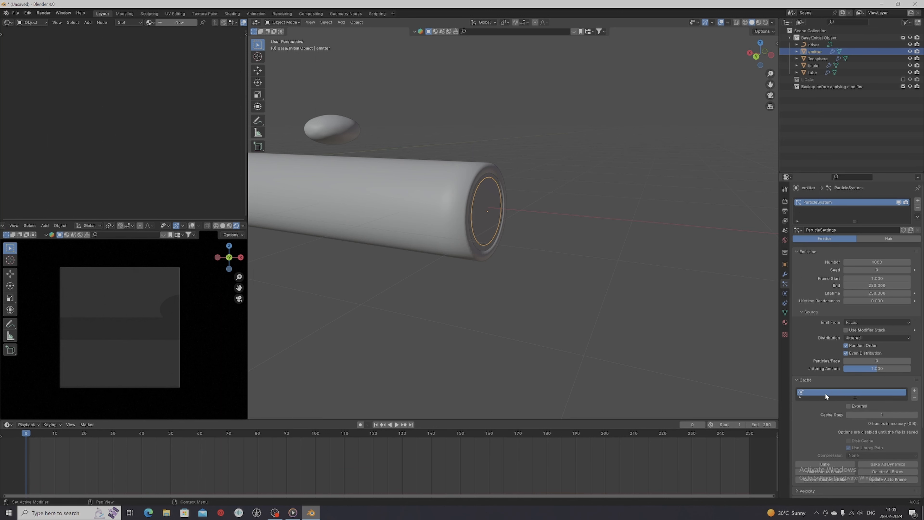
left_click(795, 379)
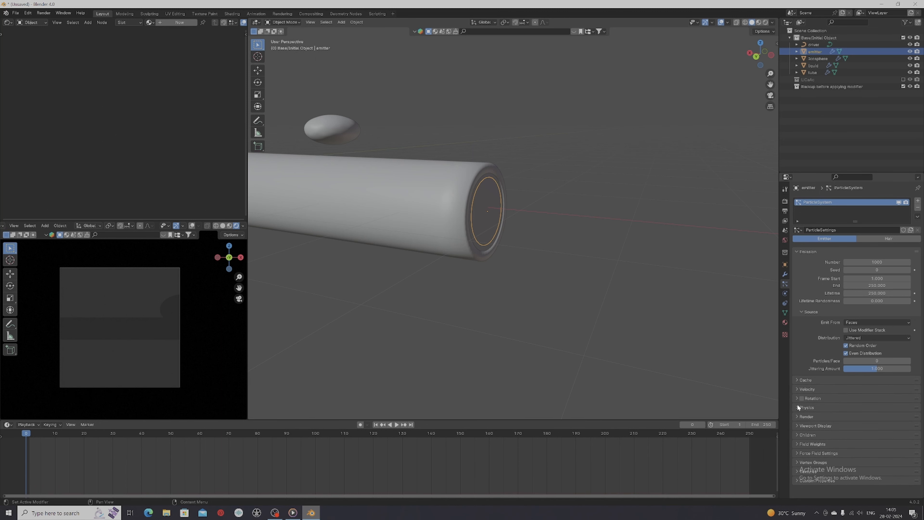
left_click(797, 397)
scroll(822, 409, "down", 2)
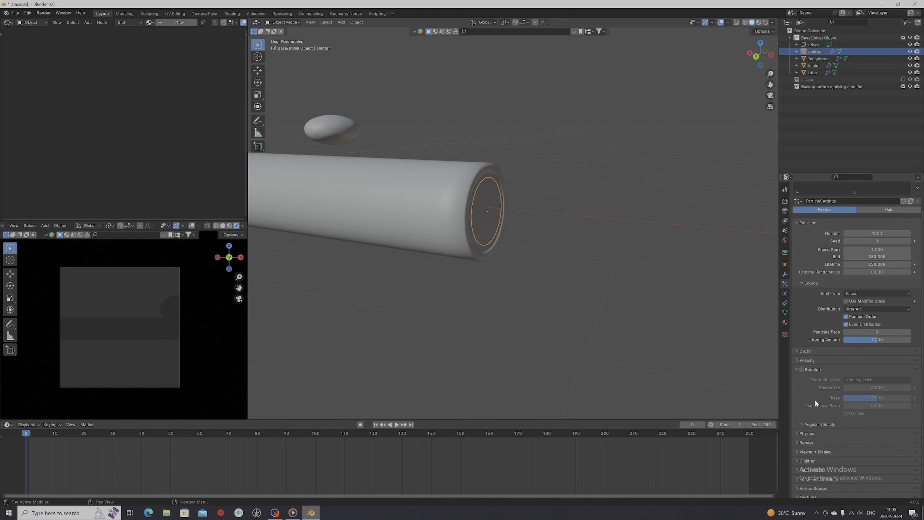
left_click(801, 369)
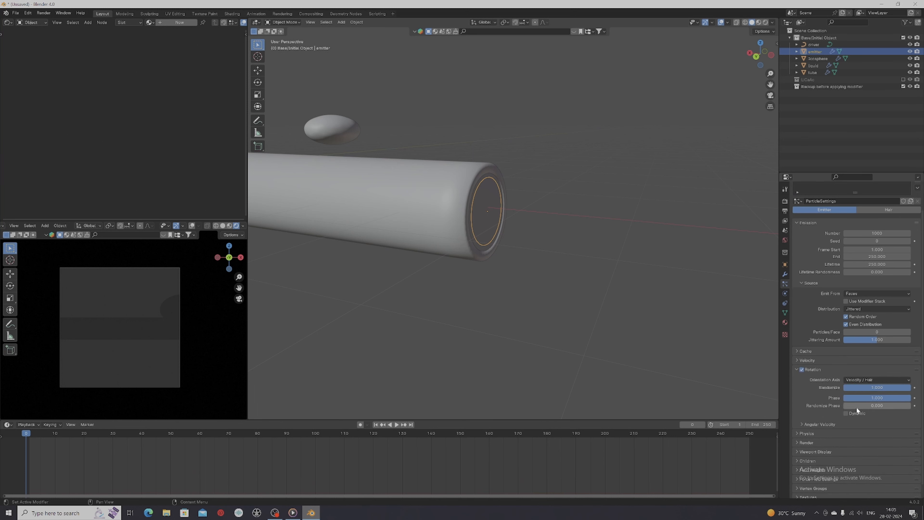
left_click(801, 423)
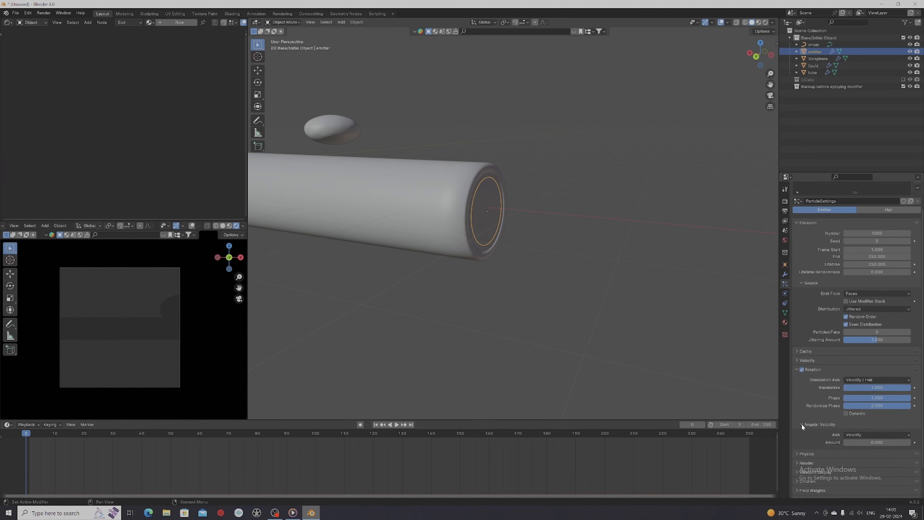
scroll(805, 425, "down", 2)
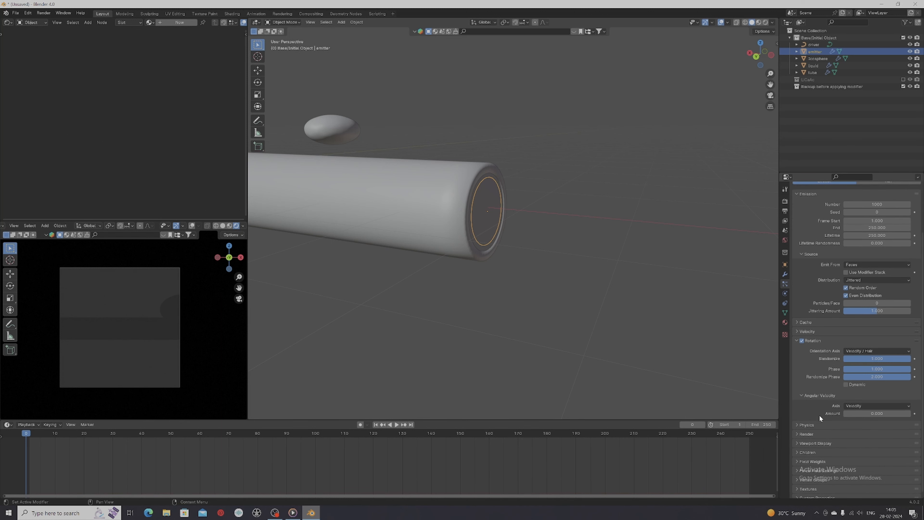
left_click(800, 395)
Step: Render the emitter's particles as an object, using the Icosphere as the instance object
left_click(793, 415)
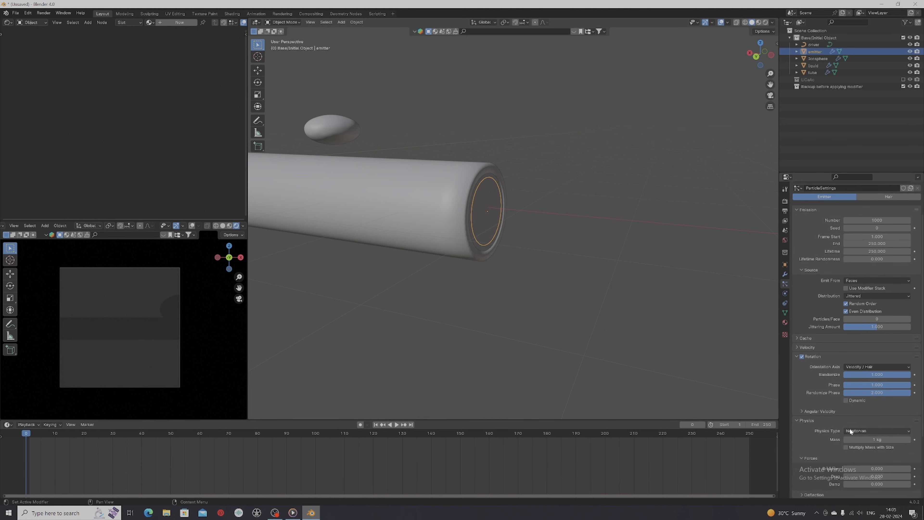
scroll(849, 428, "down", 5)
left_click(797, 335)
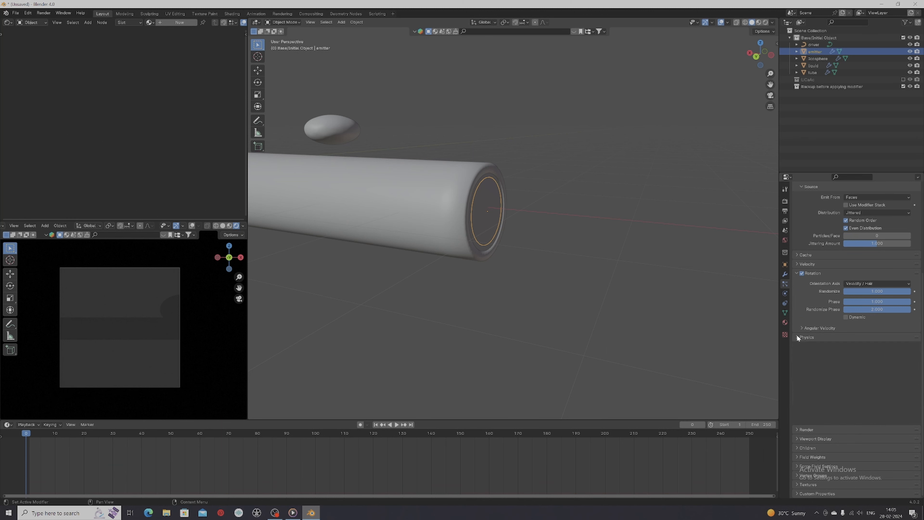
left_click(795, 427)
scroll(794, 426, "down", 3)
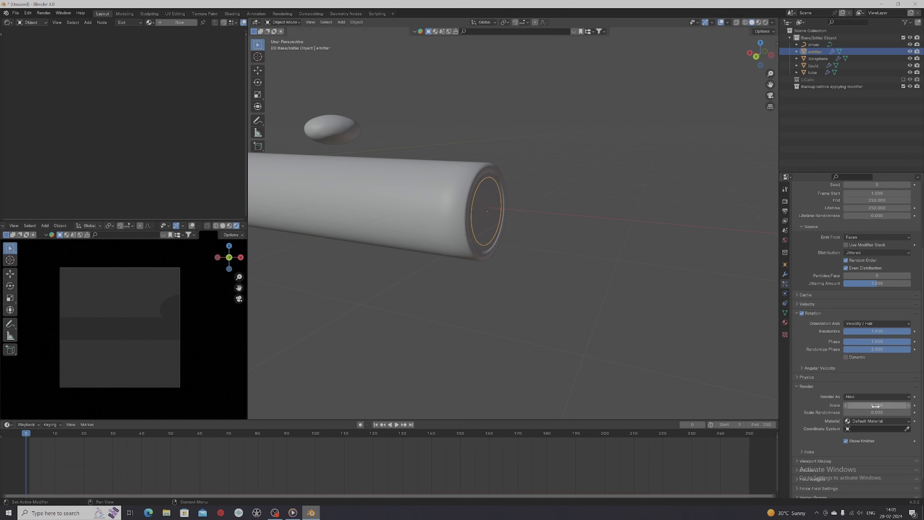
left_click(896, 397)
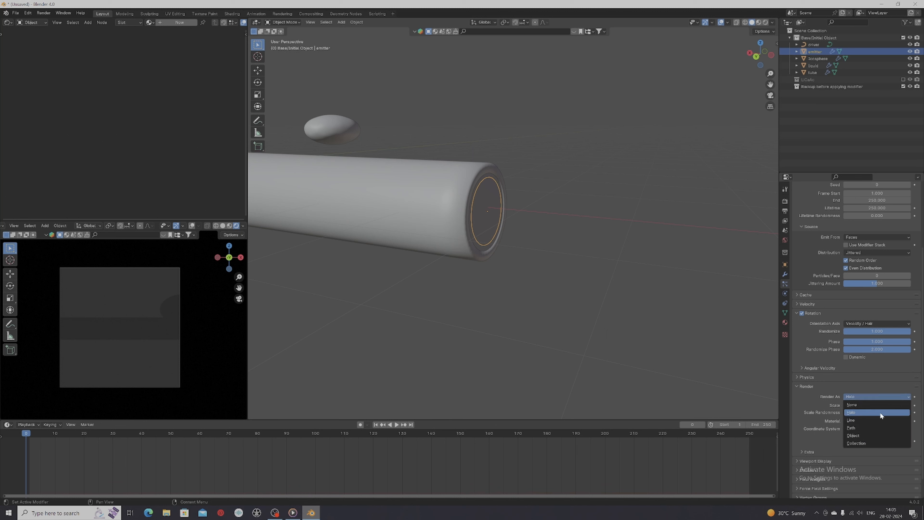
left_click(861, 437)
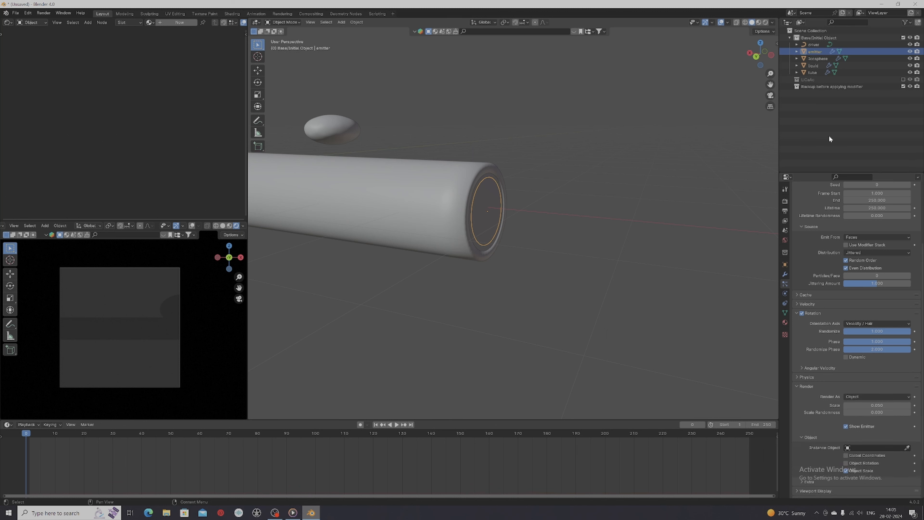
left_click(906, 447)
left_click(818, 59)
Step: Set the gravity field weight of the emitter's particle system to 0
middle_click_drag(628, 261, 705, 325)
scroll(876, 413, "down", 4)
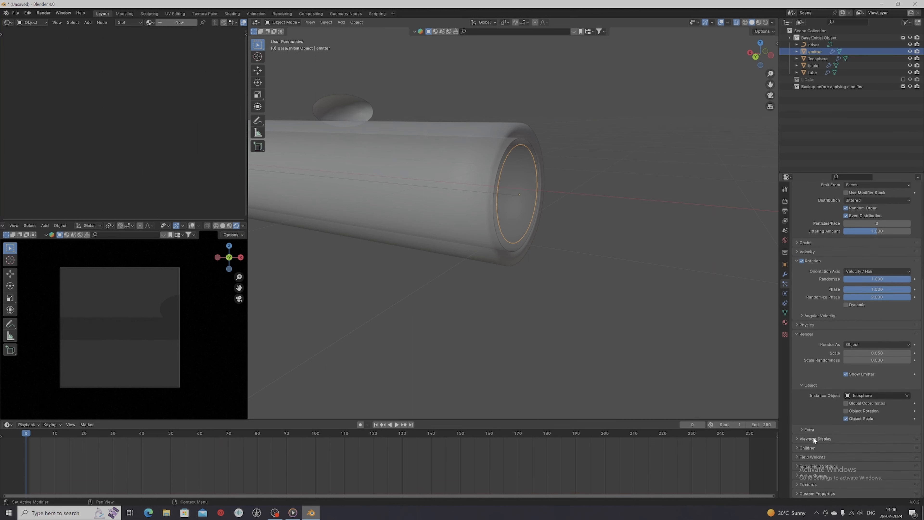
left_click(796, 456)
scroll(873, 437, "down", 5)
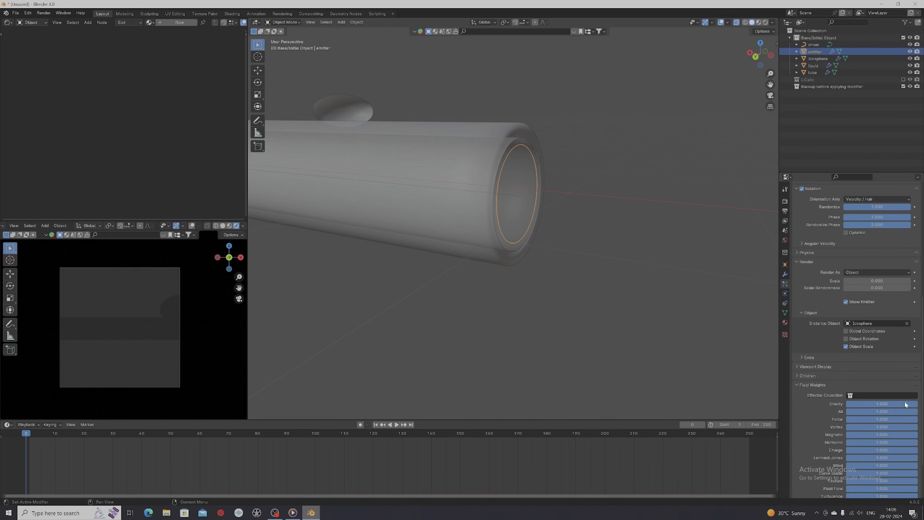
left_click_drag(905, 404, 847, 403)
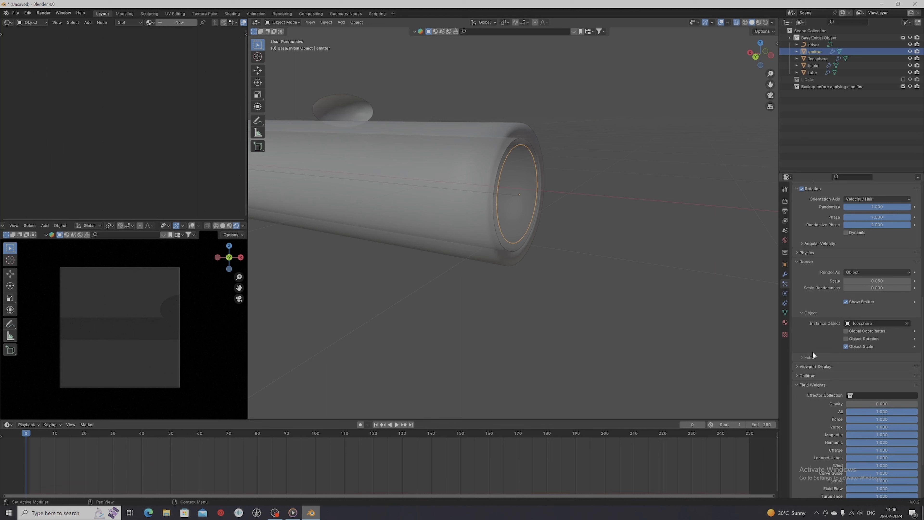
scroll(812, 399, "up", 6)
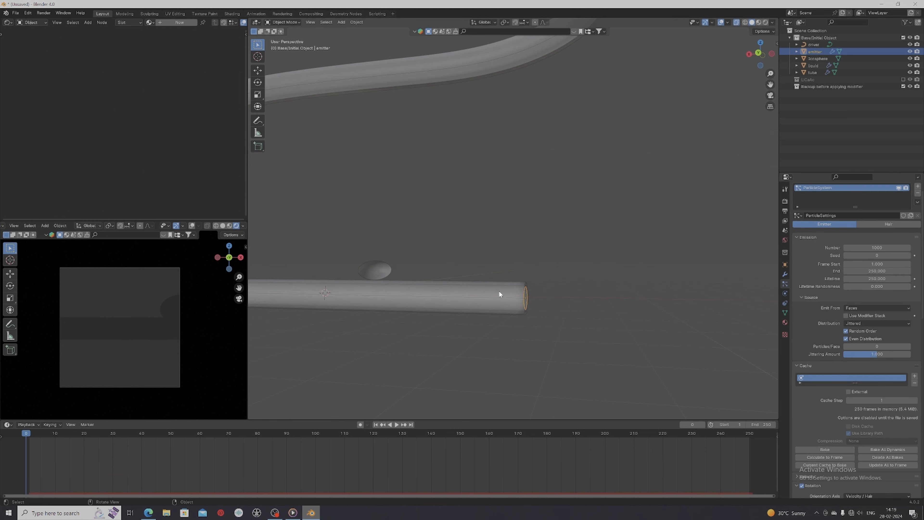
Step: Add a force field of type Curve Guide to the driver curve running through the tube
left_click(501, 296)
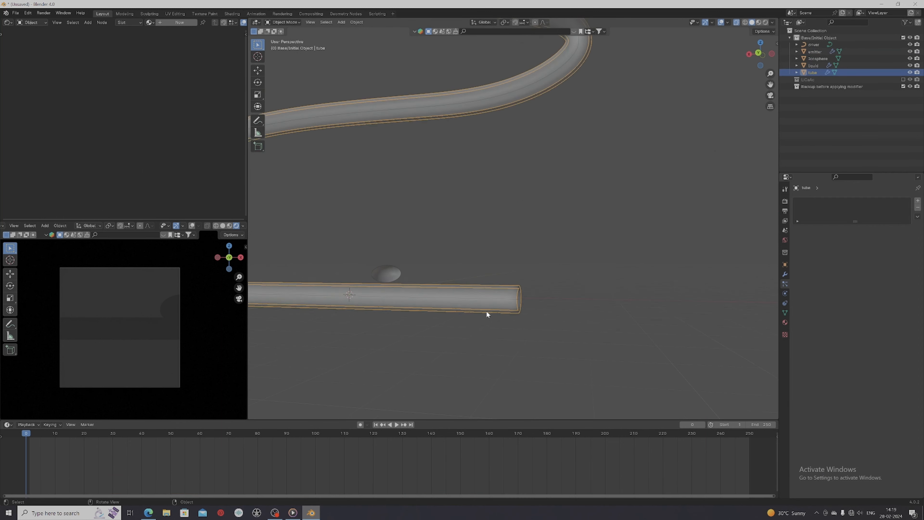
left_click(500, 303)
middle_click_drag(461, 333, 439, 349)
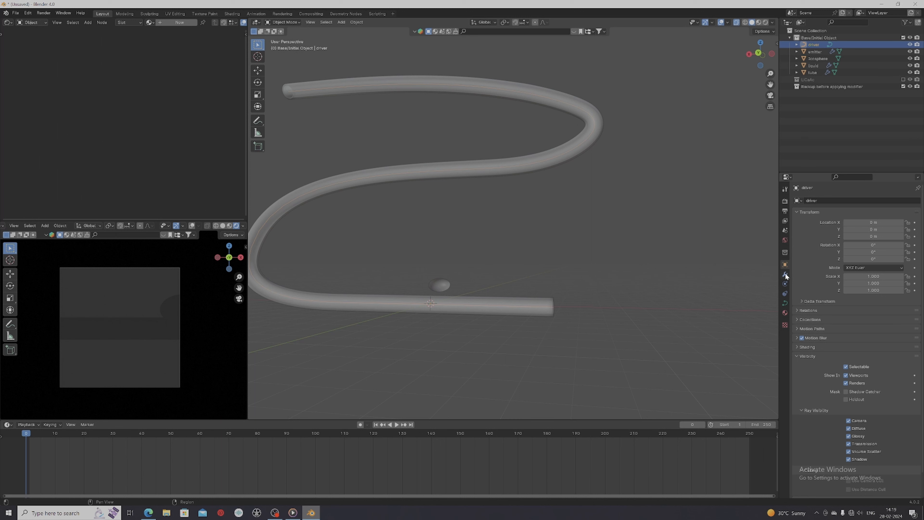
left_click(785, 284)
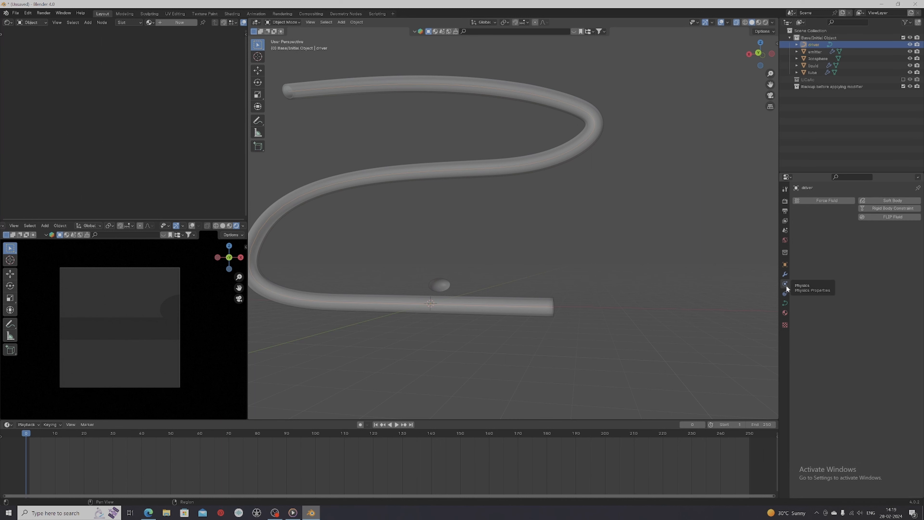
left_click(827, 200)
left_click(877, 237)
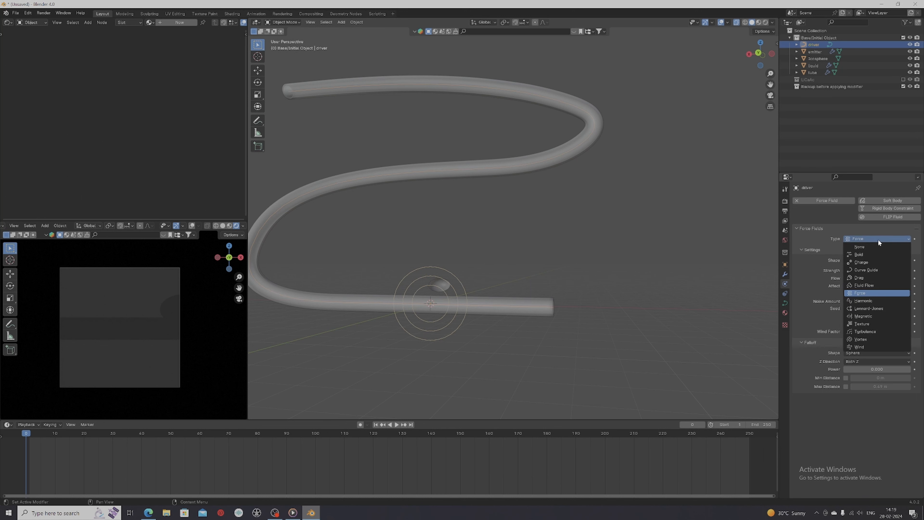
left_click(876, 269)
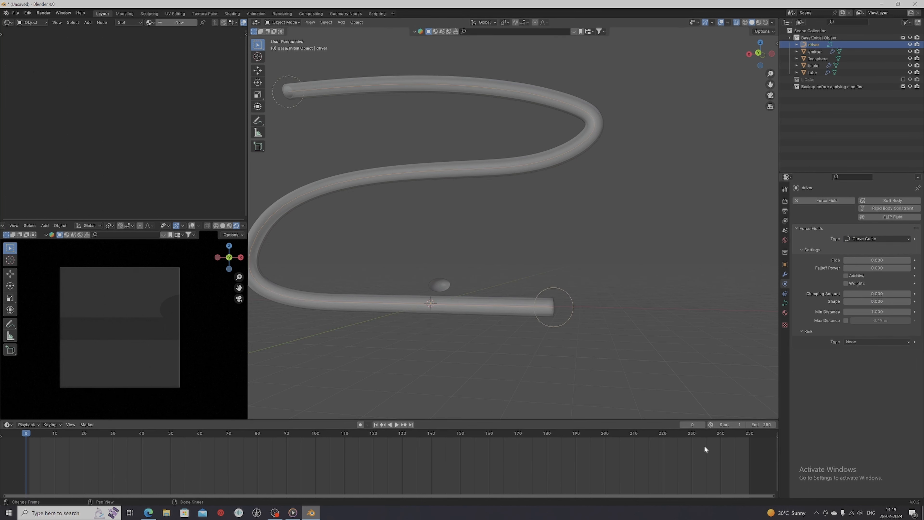
Step: Inspect the emitter disc, the tube and the driver curve's guide field at the tube's open end
middle_click_drag(607, 366, 542, 329)
scroll(524, 310, "up", 4)
left_click(516, 305)
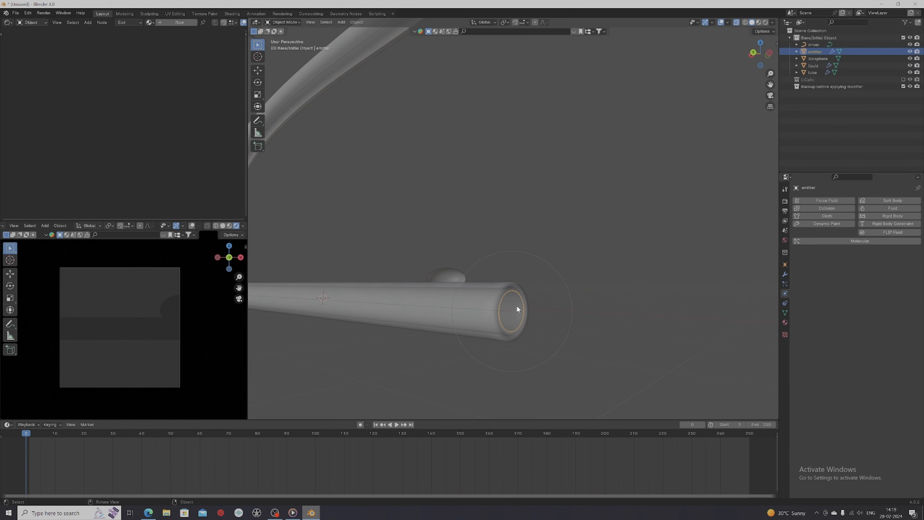
middle_click_drag(503, 356, 562, 362)
left_click(439, 316)
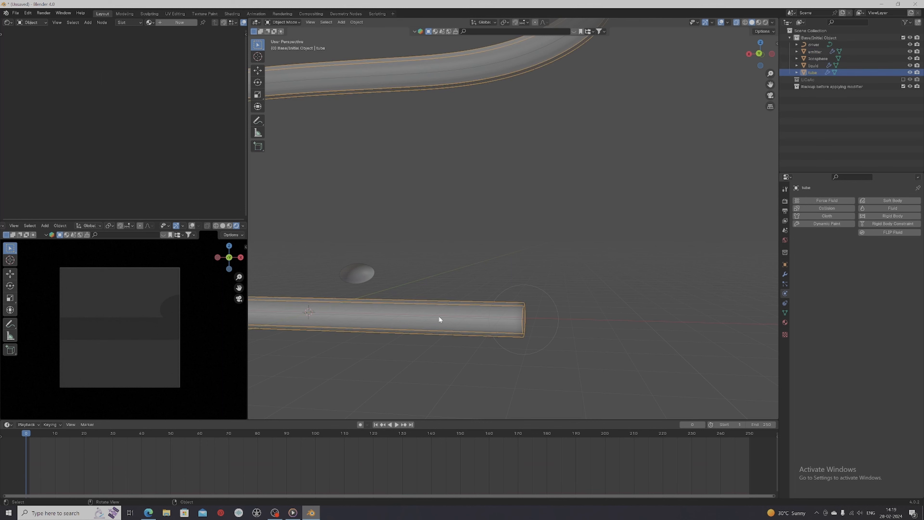
left_click(439, 316)
left_click(441, 317)
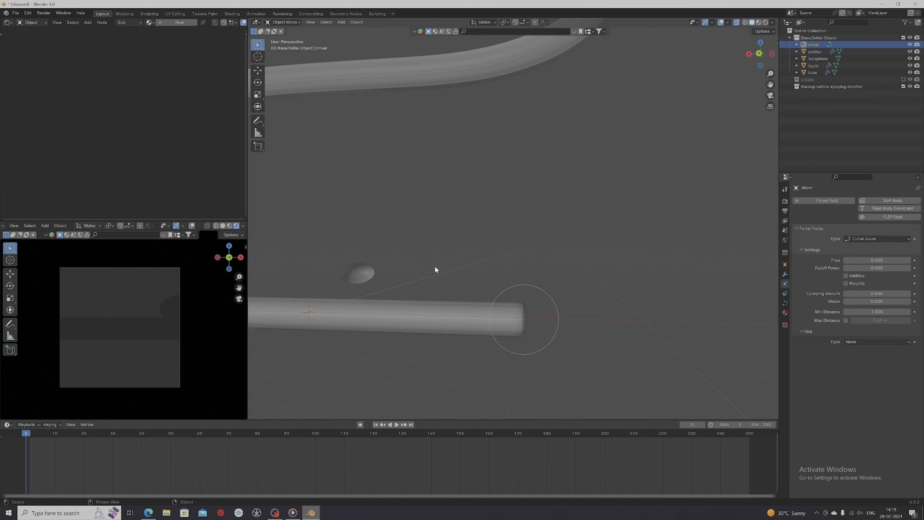
Step: Bake all dynamics for the emitter's particle system and play the animation to check the particle flow through the tube
scroll(431, 307, "down", 6)
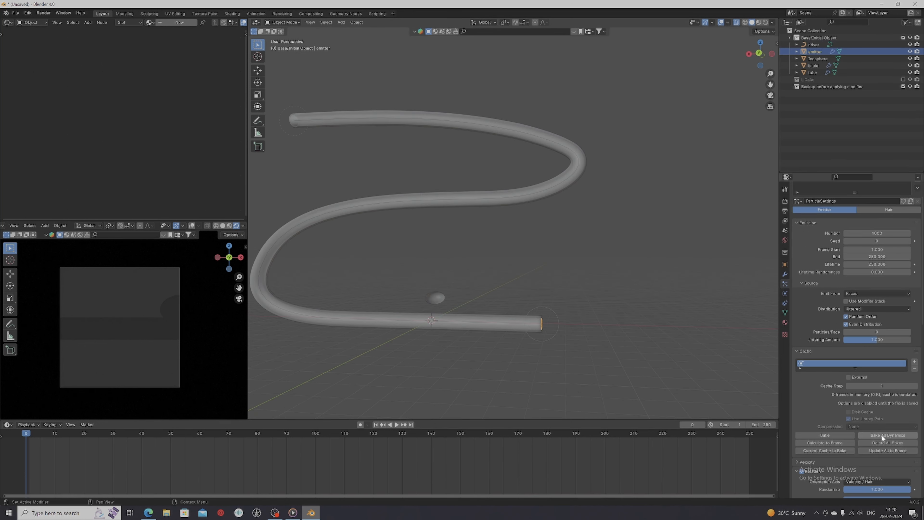
left_click(883, 436)
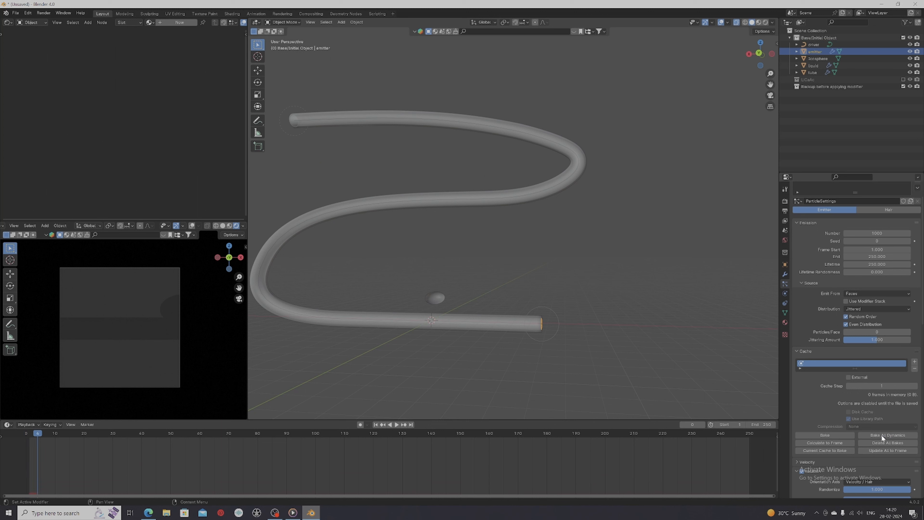
key("space")
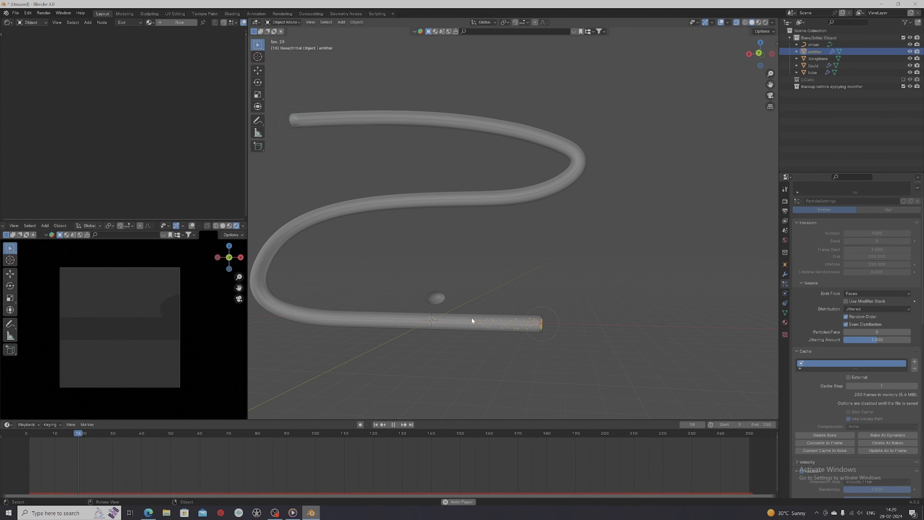
middle_click_drag(409, 366, 487, 368, "shift")
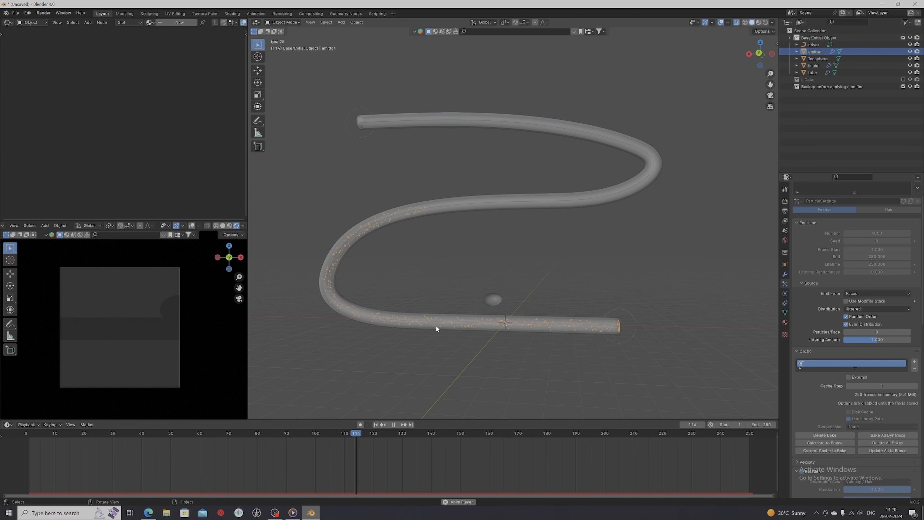
Step: Stop the particle playback and rewind the animation to frame 0
middle_click_drag(569, 349, 525, 335, "shift")
scroll(526, 335, "down", 3)
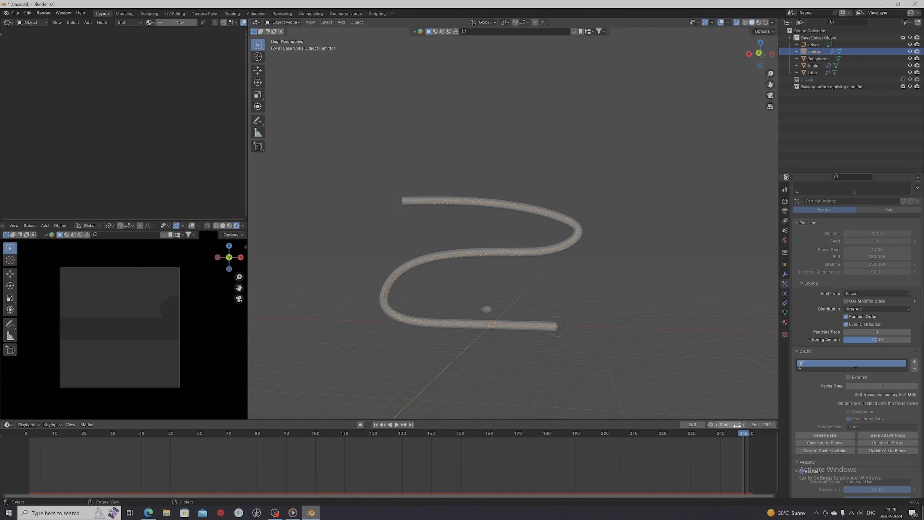
left_click_drag(733, 434, 36, 435)
left_click_drag(37, 435, 26, 435)
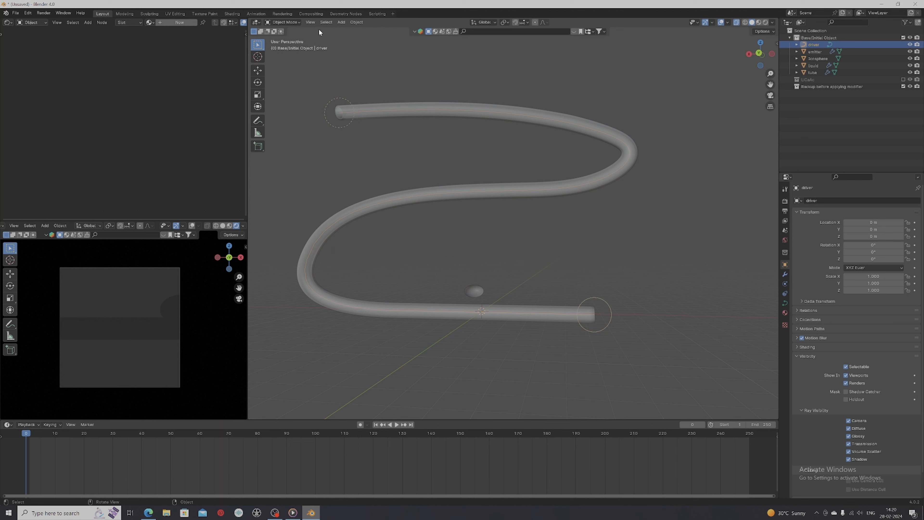
Step: Switch the direction of the driver curve in Edit Mode, moving its guide field to the tube's opposite end
key("Tab")
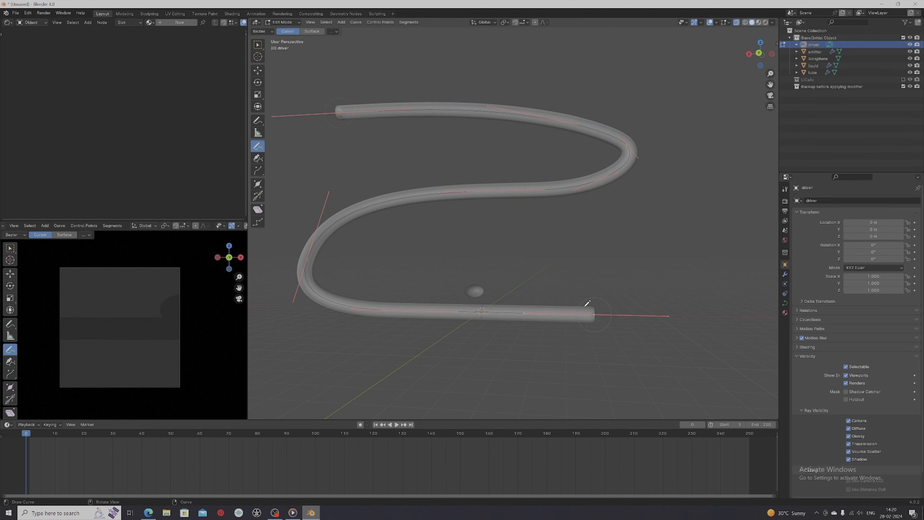
left_click(408, 22)
scroll(610, 334, "down", 2)
middle_click_drag(614, 336, 522, 312, "shift")
key("Tab")
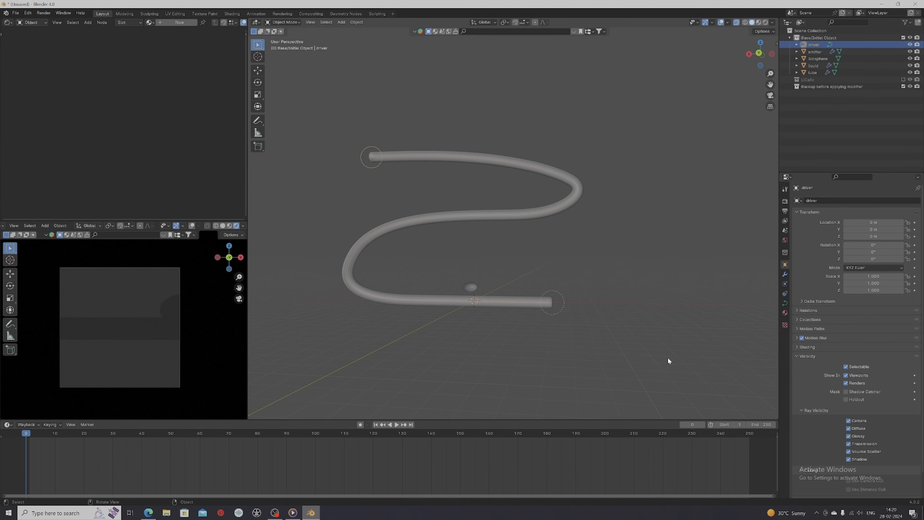
Step: Bake all dynamics for the emitter's particle system and play the animation to check how particles follow the reversed driver curve
left_click(803, 50)
left_click(785, 284)
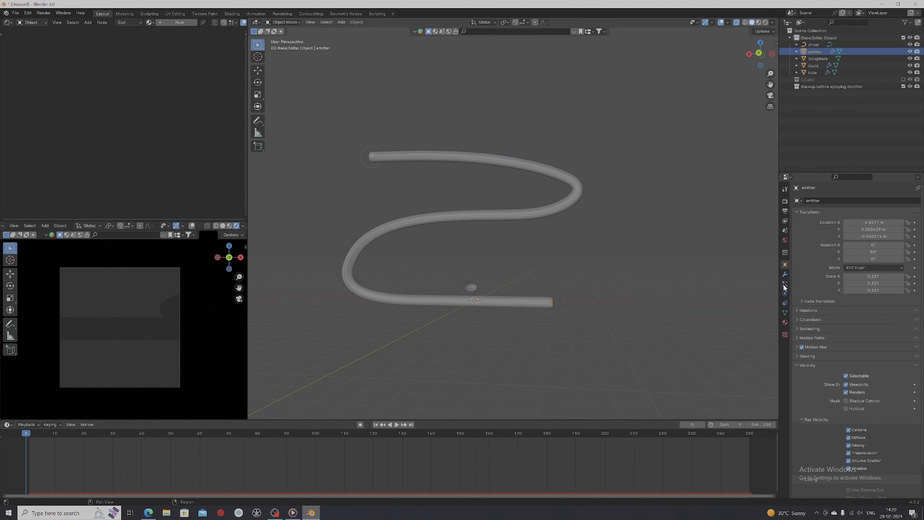
scroll(846, 391, "down", 5)
left_click(895, 408)
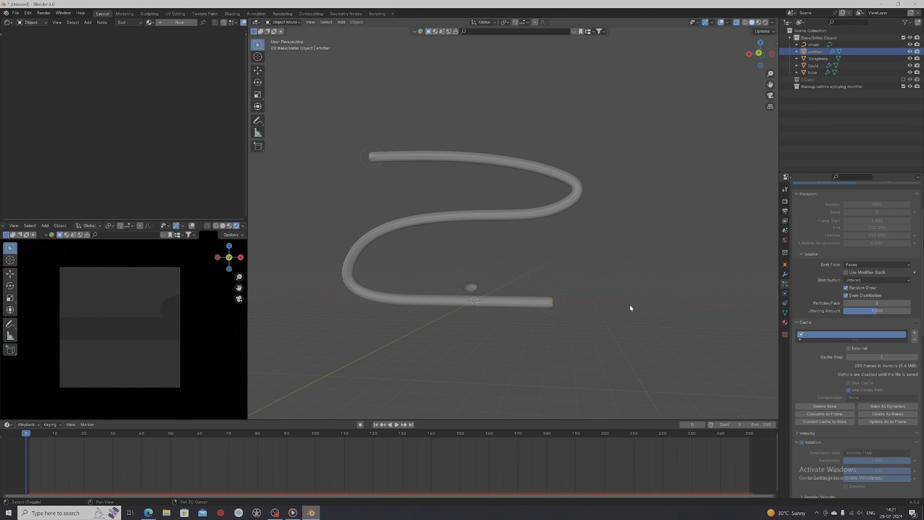
key("space")
scroll(563, 332, "down", 4)
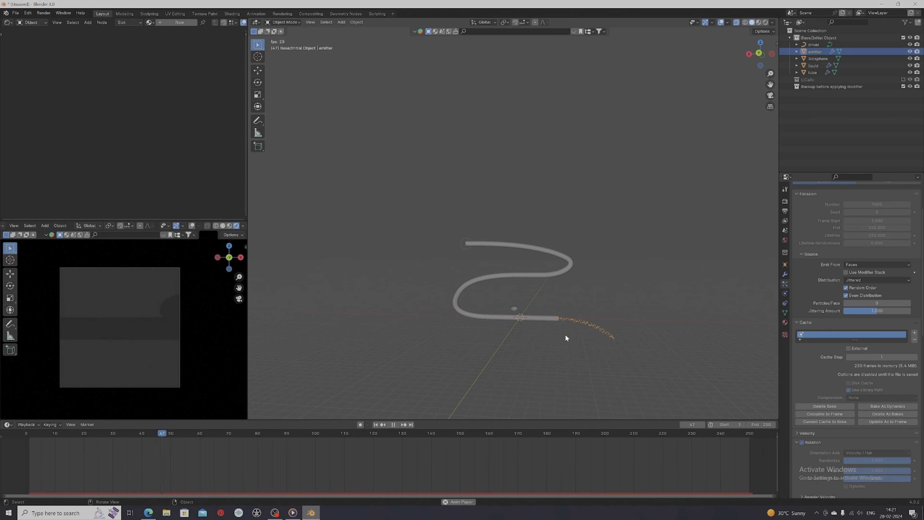
middle_click_drag(574, 358, 560, 331, "shift")
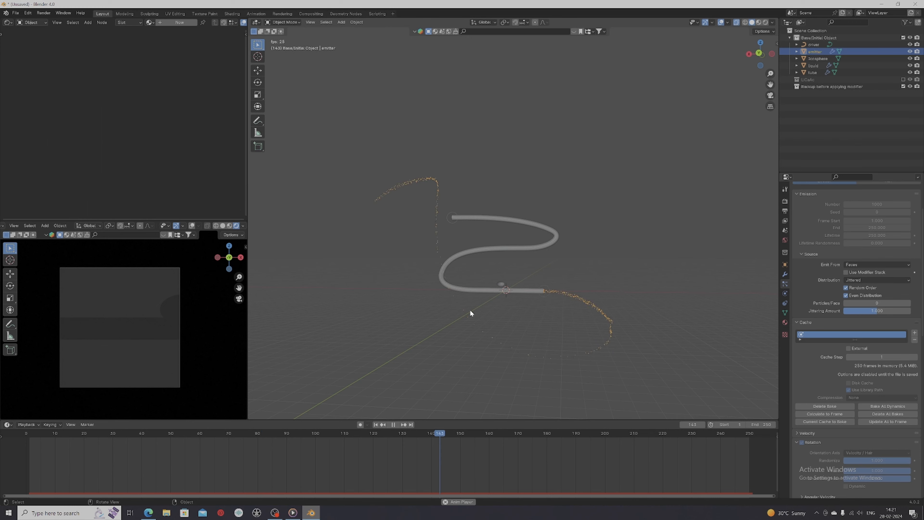
key("XF86AudioLowerVolume")
middle_click_drag(512, 329, 521, 315)
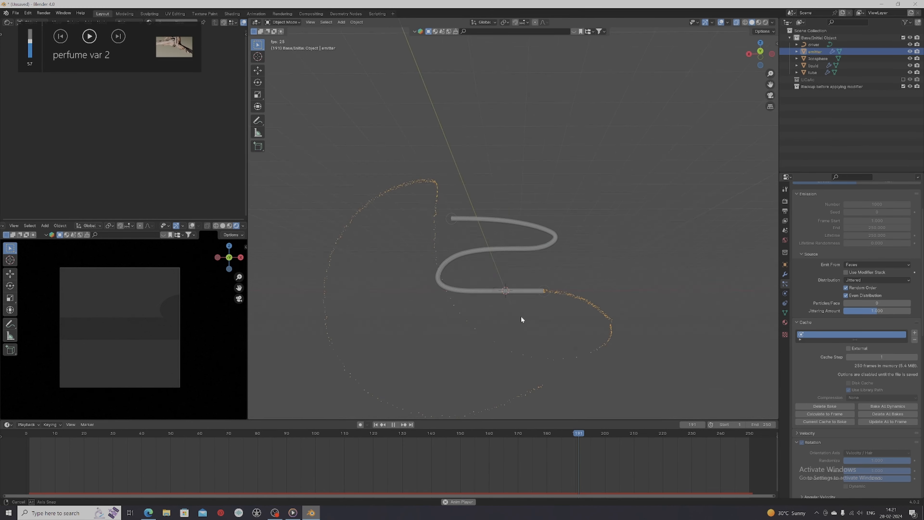
scroll(413, 331, "down", 3)
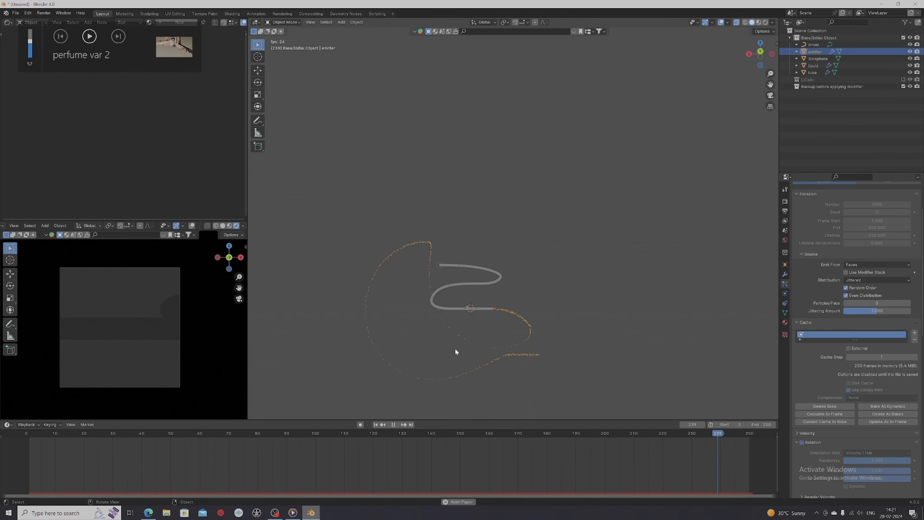
middle_click_drag(456, 348, 481, 323, "shift")
scroll(493, 308, "up", 6)
key("space")
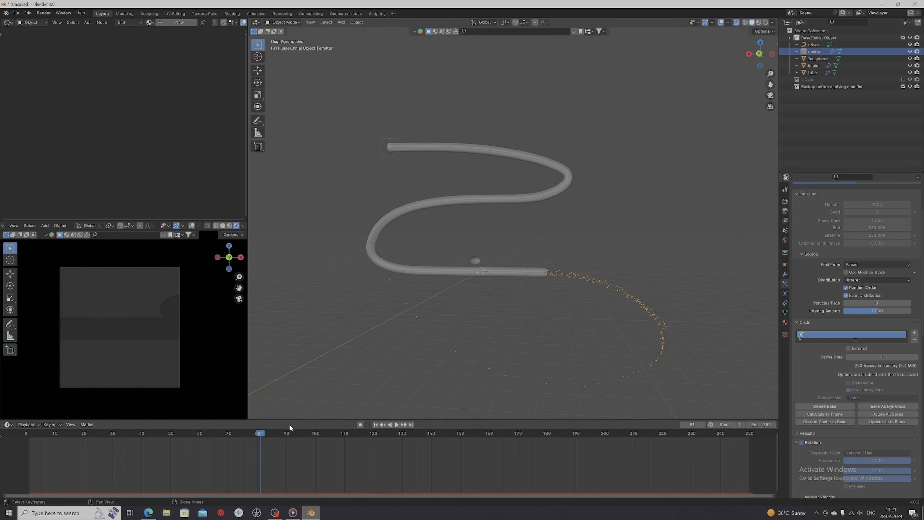
Step: Rewind the animation to frame 0 and delete all bakes of the emitter's particle system
left_click_drag(259, 434, 20, 453)
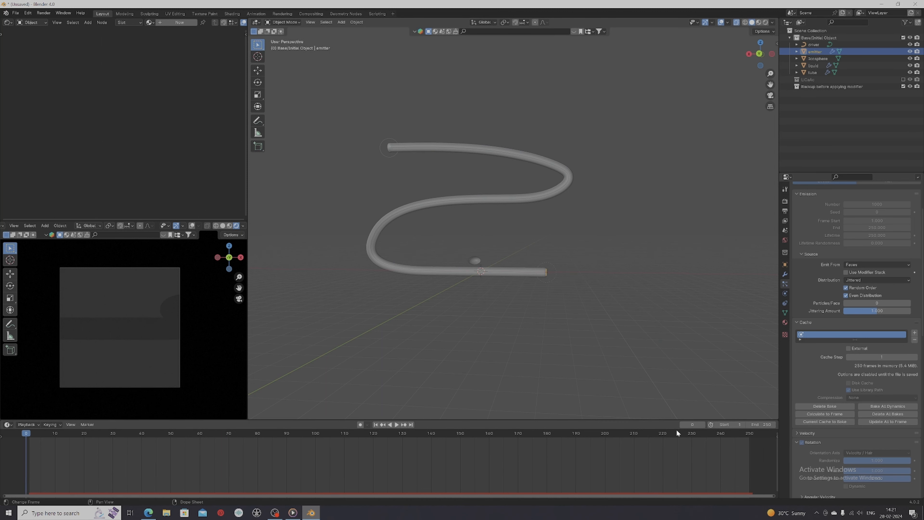
left_click(897, 414)
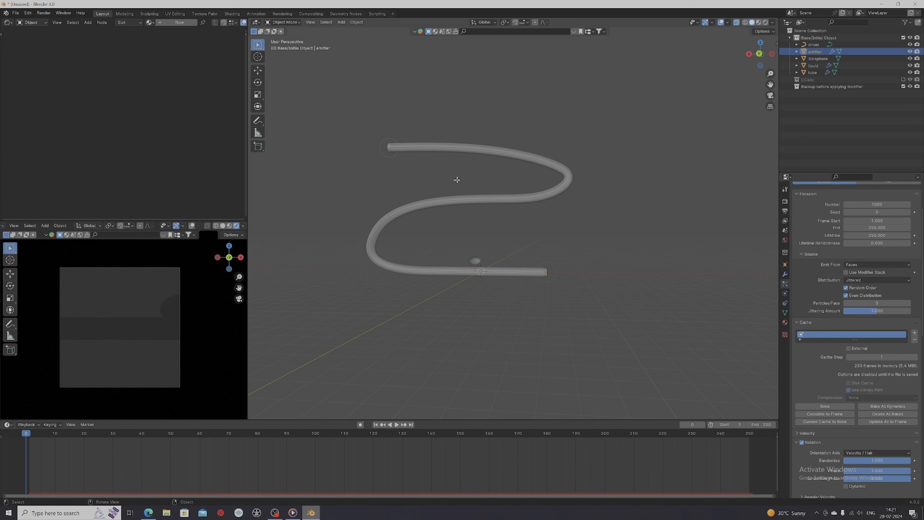
key("Tab")
key("Tab")
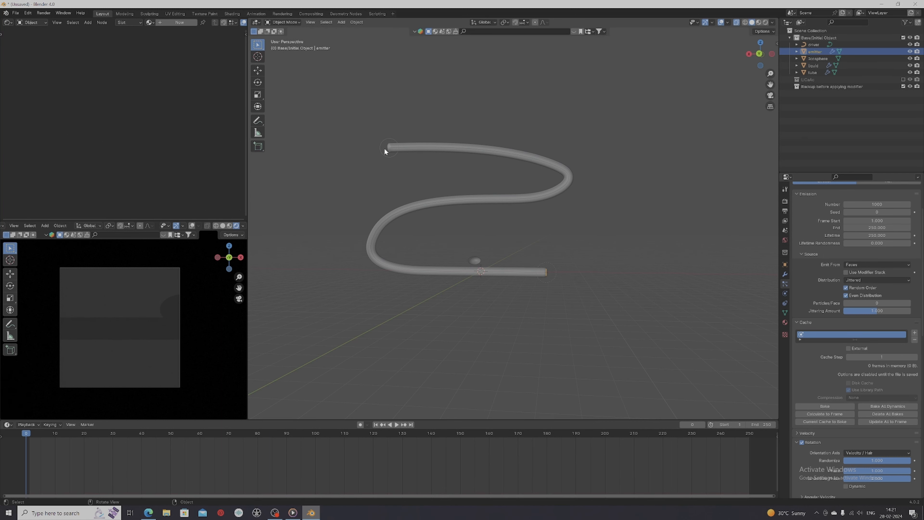
Step: Switch the driver curve's direction back so that its guide field starts at the emitter end of the tube
left_click(813, 44)
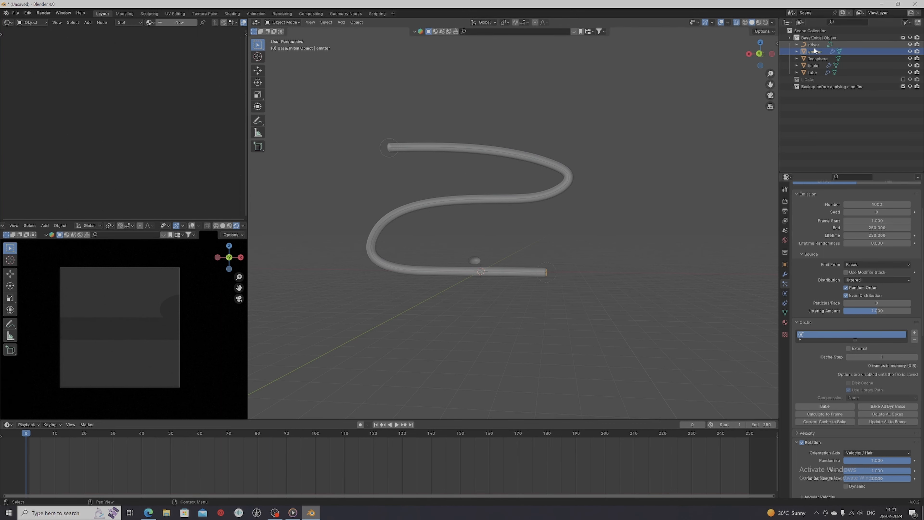
key("Tab")
left_click(408, 22)
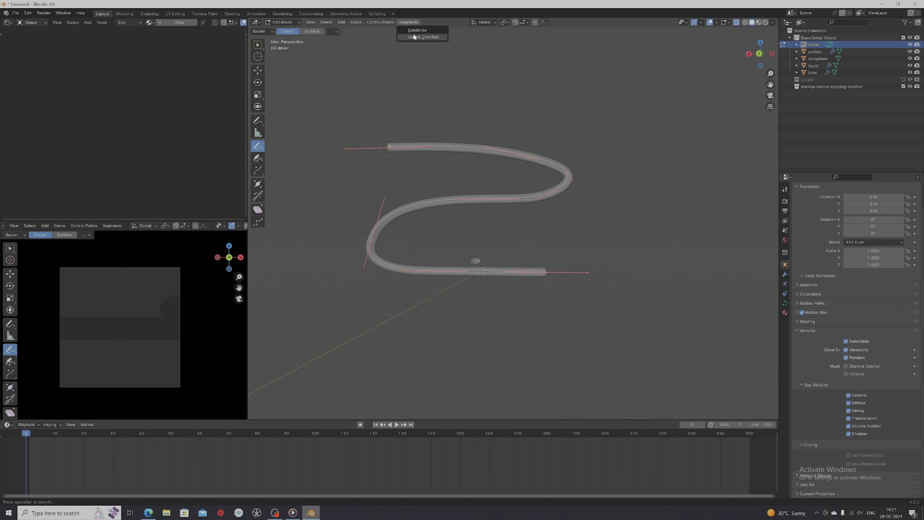
left_click(423, 37)
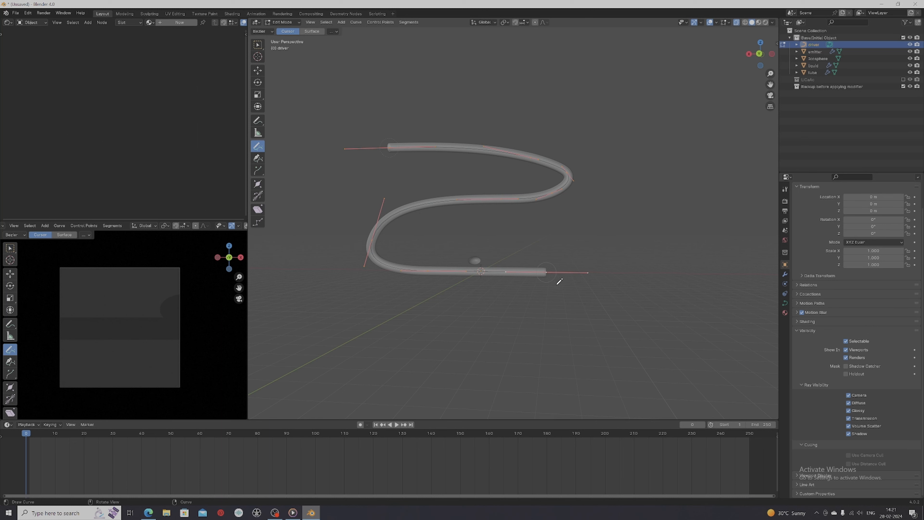
key("Tab")
Step: Enable the collection holding the lights, camera and backdrop plane, and hide the Icosphere
scroll(527, 243, "up", 4)
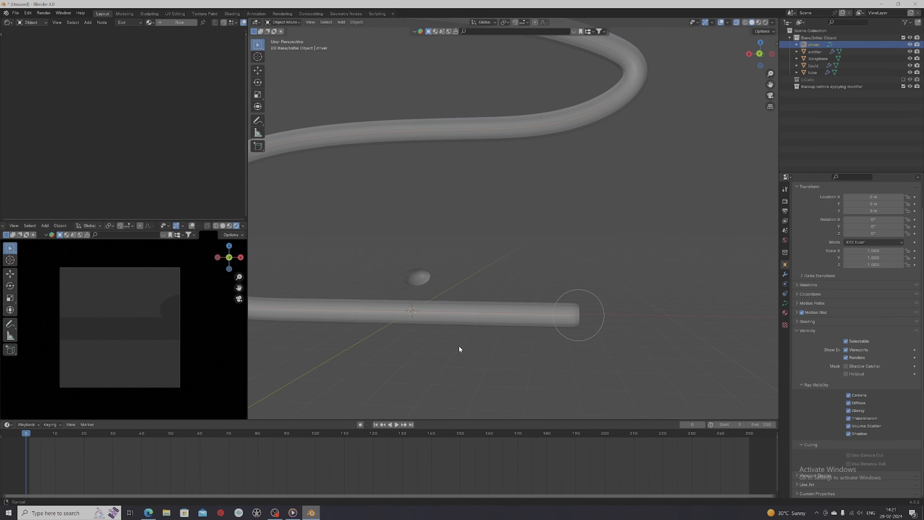
middle_click_drag(459, 347, 466, 330, "shift")
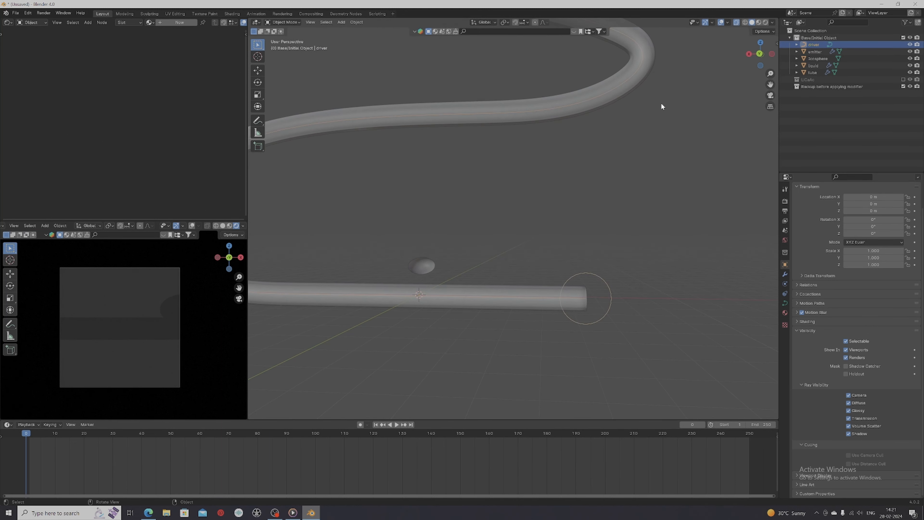
left_click(903, 79)
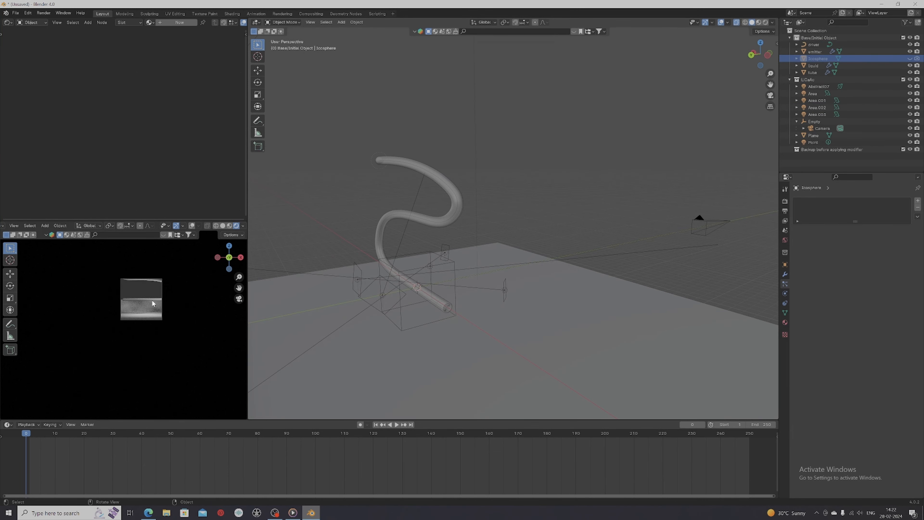
scroll(152, 303, "up", 5)
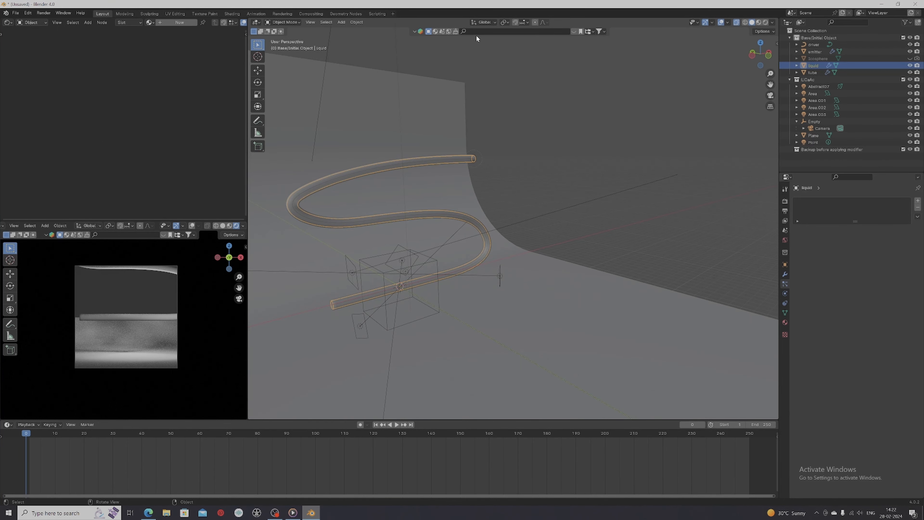
Step: Search the online material library for "transparent glass" and apply the Transparent Glass material to the tube
left_click(474, 31)
left_click(439, 30)
left_click(436, 31)
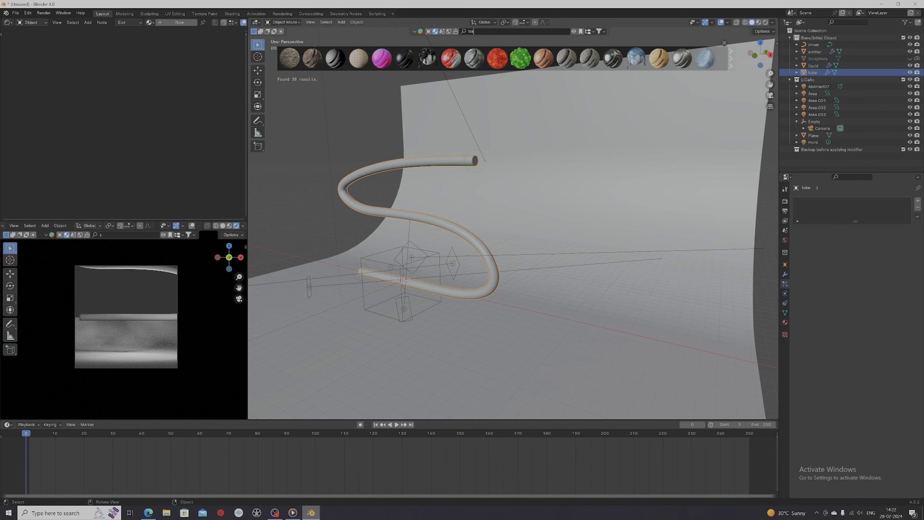
type("pa")
type("rent glass")
key("Return")
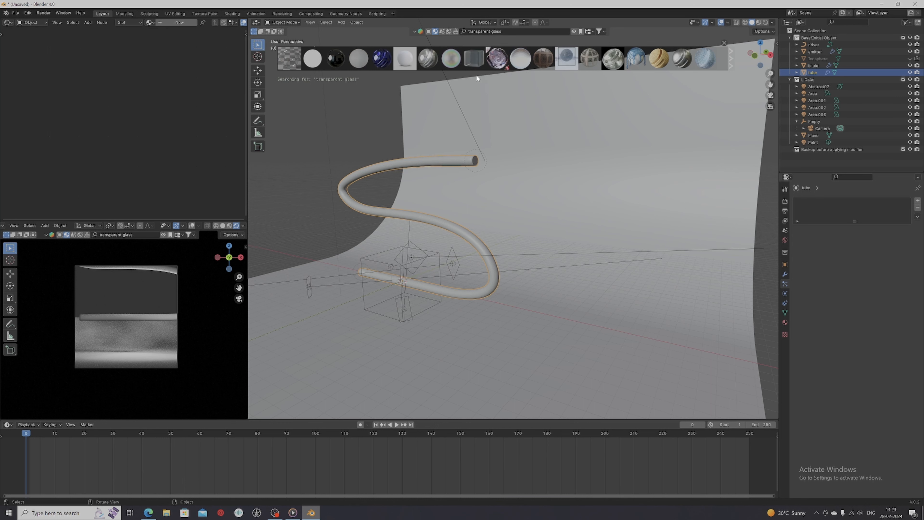
left_click(294, 59)
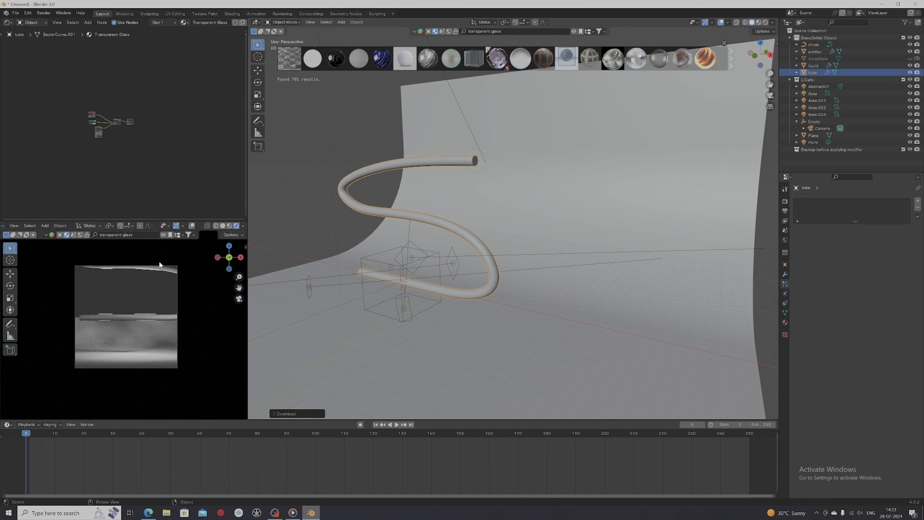
Step: Examine the tube's glass look in the camera preview and the shader nodes of its Transparent Glass material
scroll(110, 327, "up", 5)
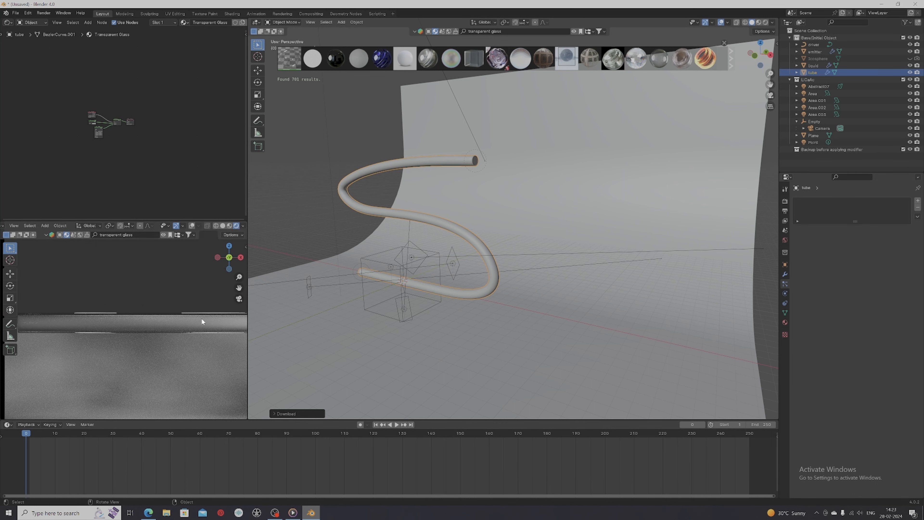
scroll(98, 120, "up", 6)
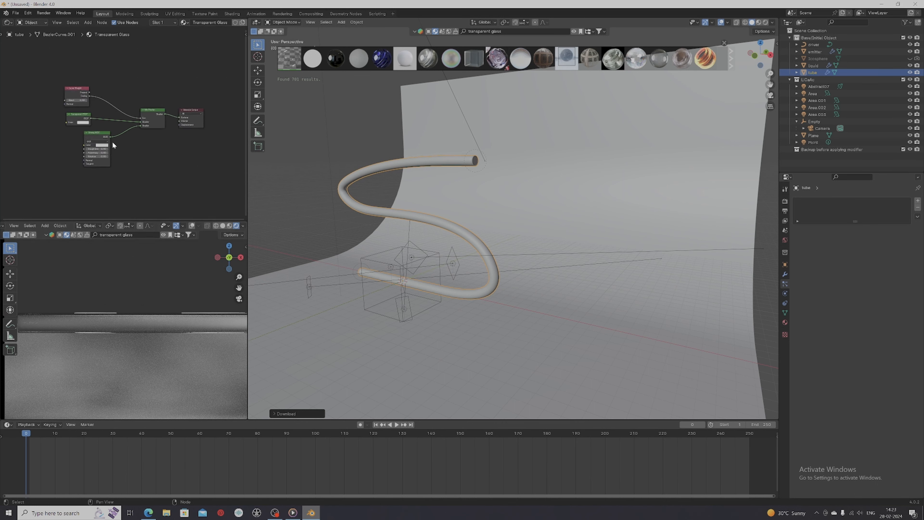
middle_click_drag(136, 140, 147, 145)
left_click_drag(37, 49, 203, 192)
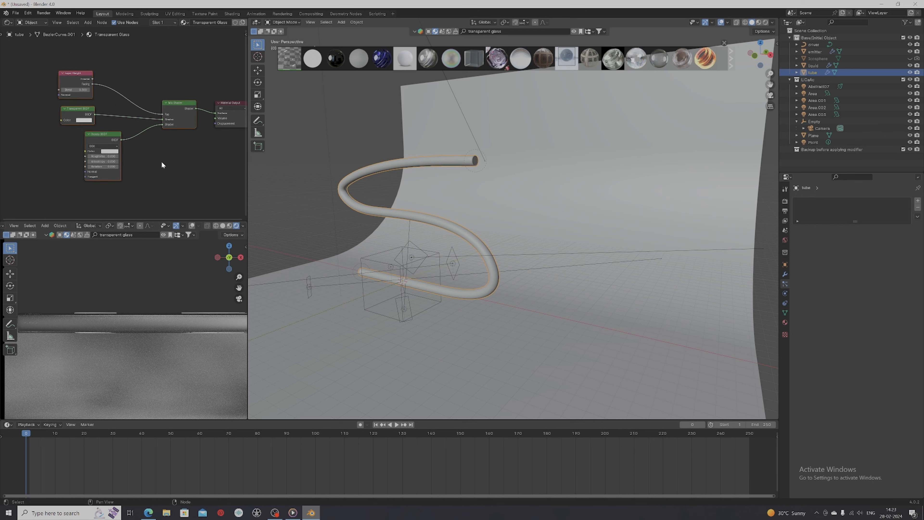
scroll(161, 160, "down", 2)
scroll(196, 184, "down", 2)
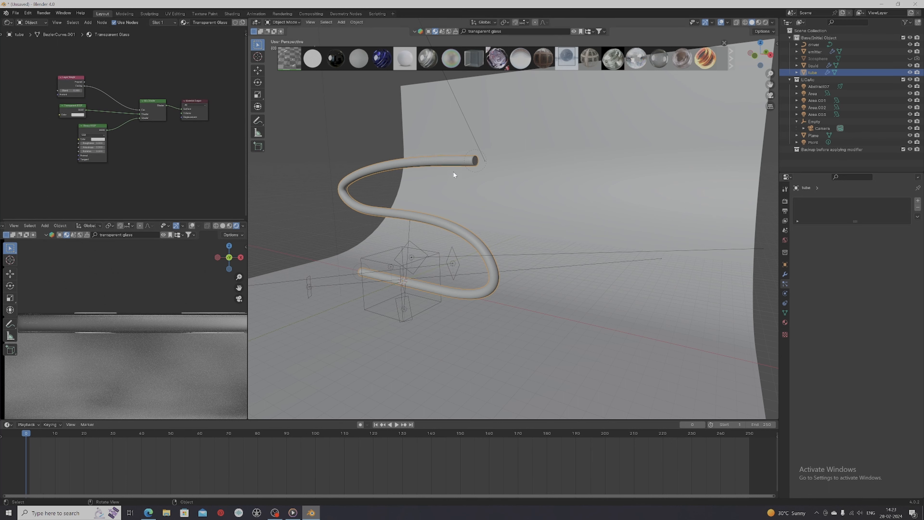
Step: Create a new material for the liquid object and move its Principled BSDF node away from the Material Output node
left_click(474, 162)
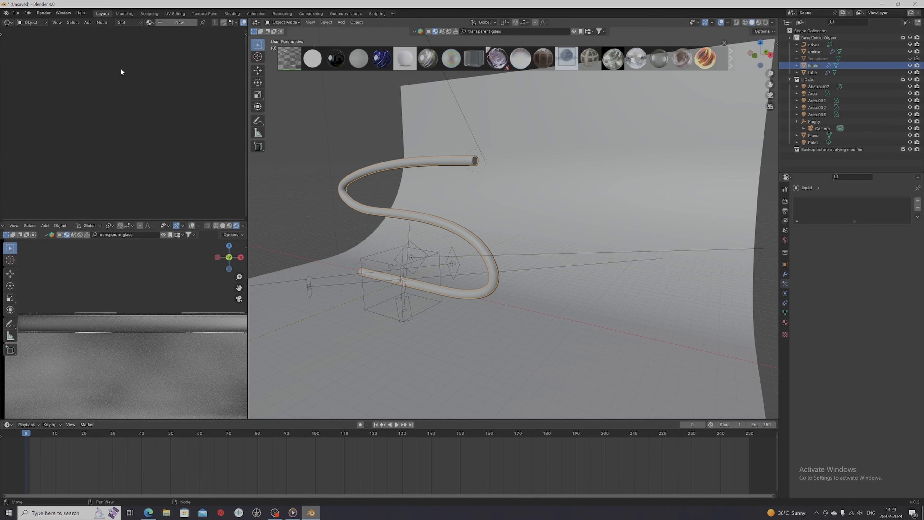
left_click(171, 22)
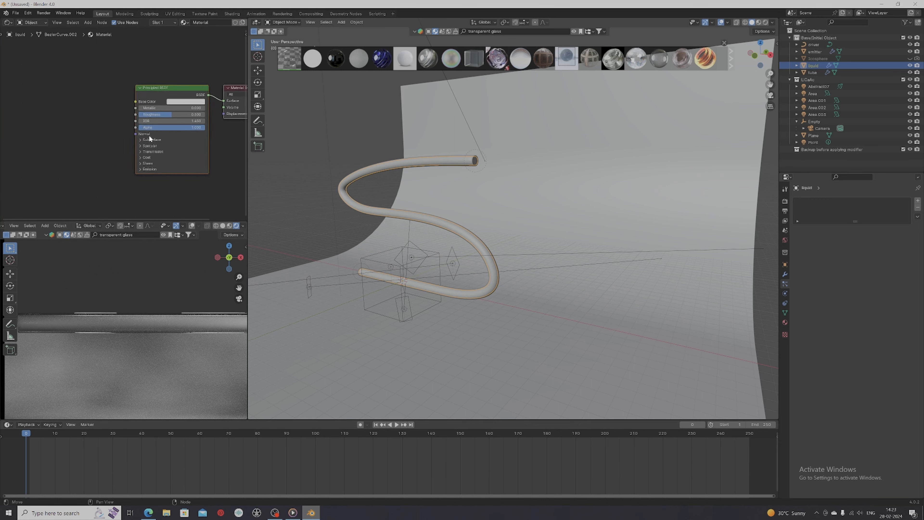
key("g")
left_click(136, 111)
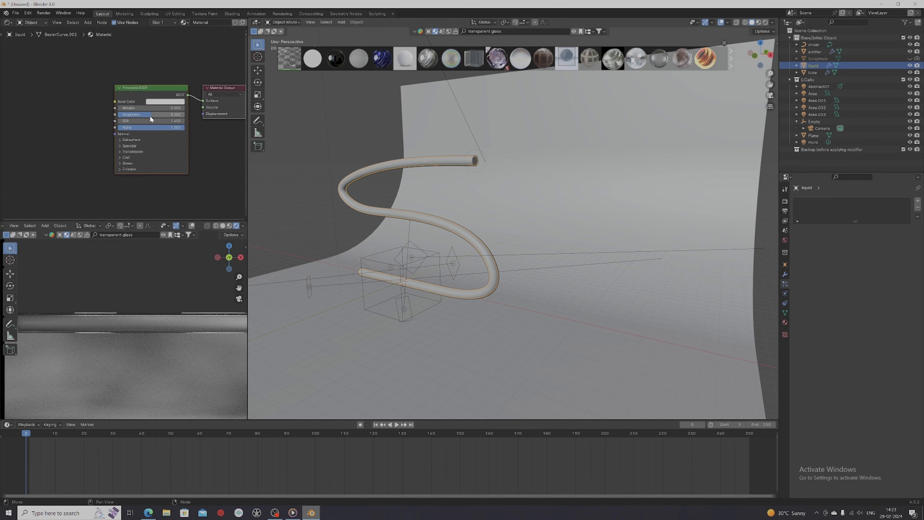
Step: Set the liquid material's roughness to 0 and its transmission weight to 1
left_click_drag(149, 116, 113, 116)
left_click(118, 151)
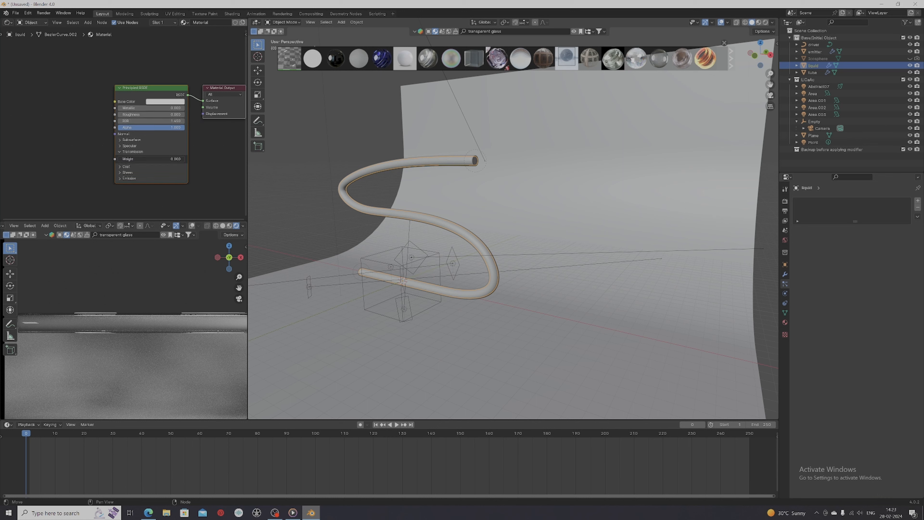
left_click_drag(122, 159, 184, 158)
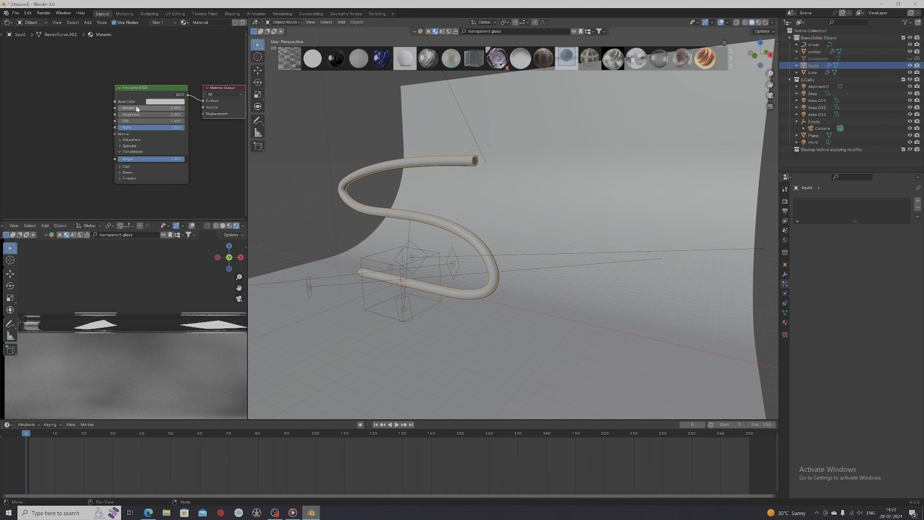
left_click(122, 115)
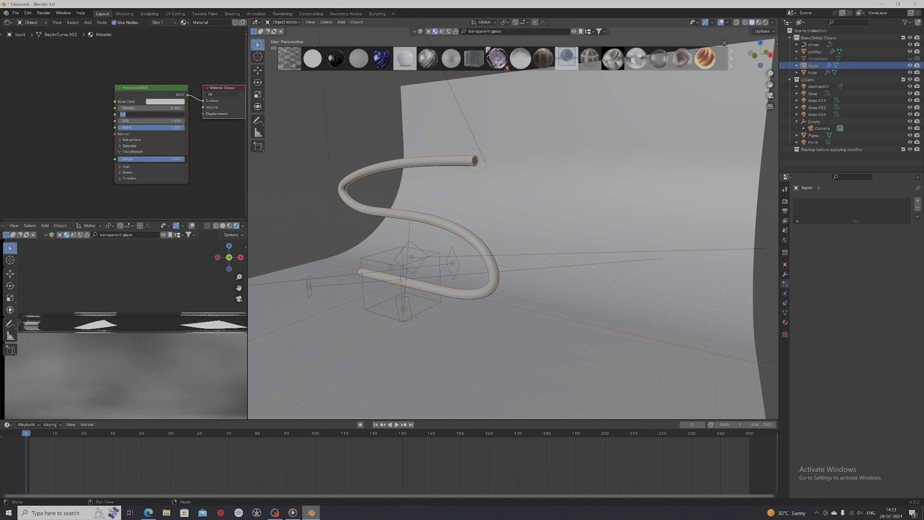
key("Return")
Step: Set the liquid material's base color to a pale salmon tone and check it in the camera preview
left_click(169, 102)
left_click(177, 156)
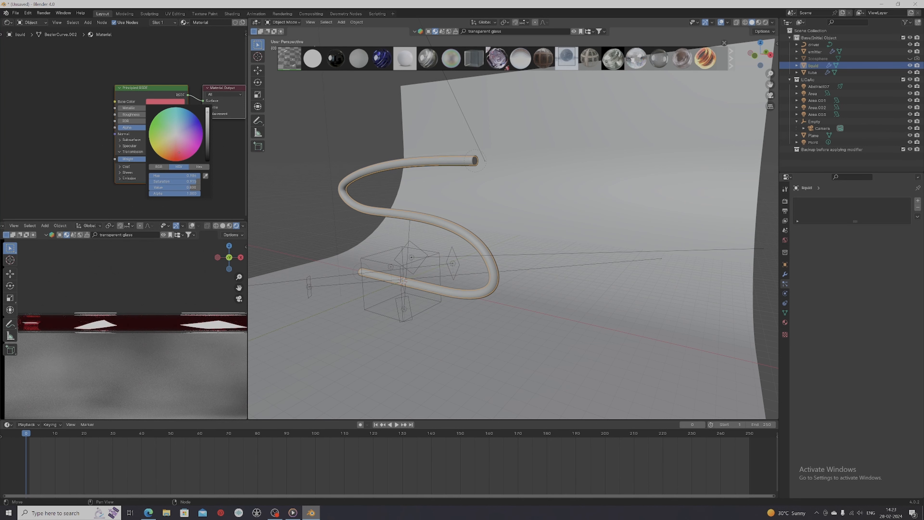
left_click(178, 143)
left_click(173, 143)
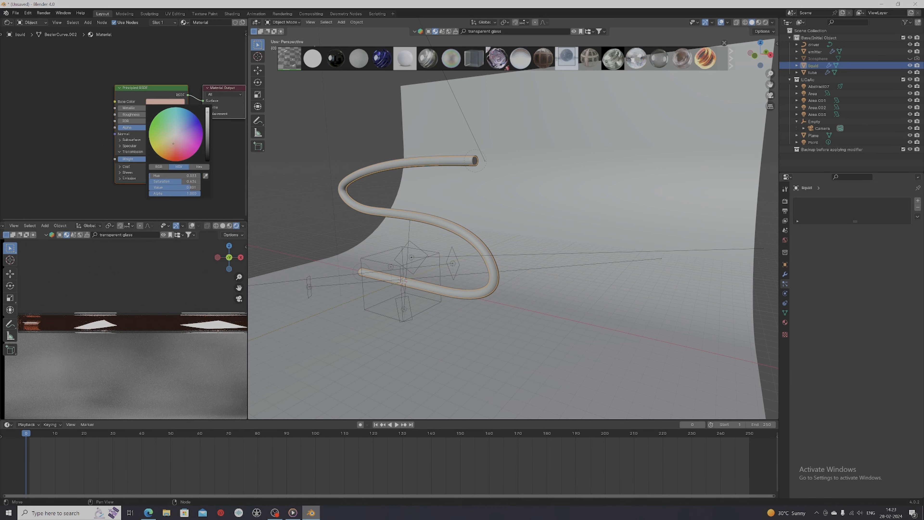
scroll(127, 356, "down", 3)
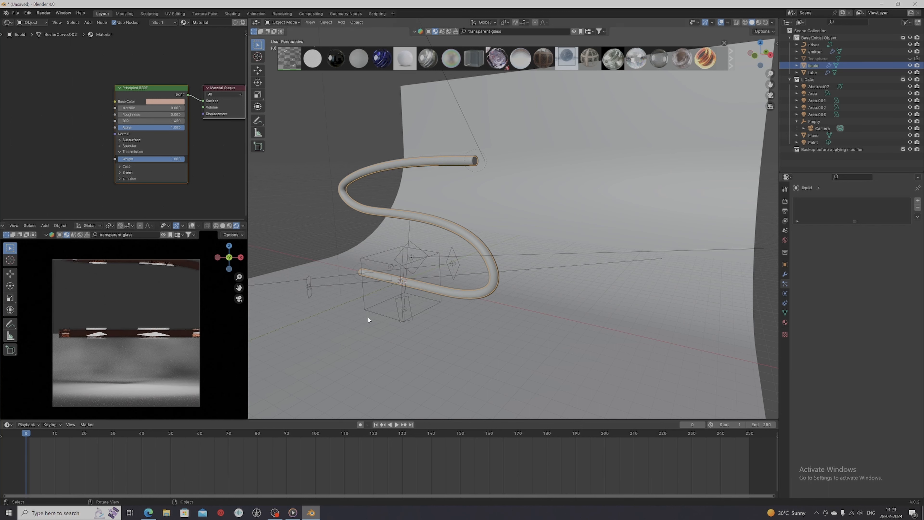
Step: Assign the liquid's existing material, named Material, to the hidden Icosphere used for the particles
middle_click_drag(389, 331, 433, 315, "shift")
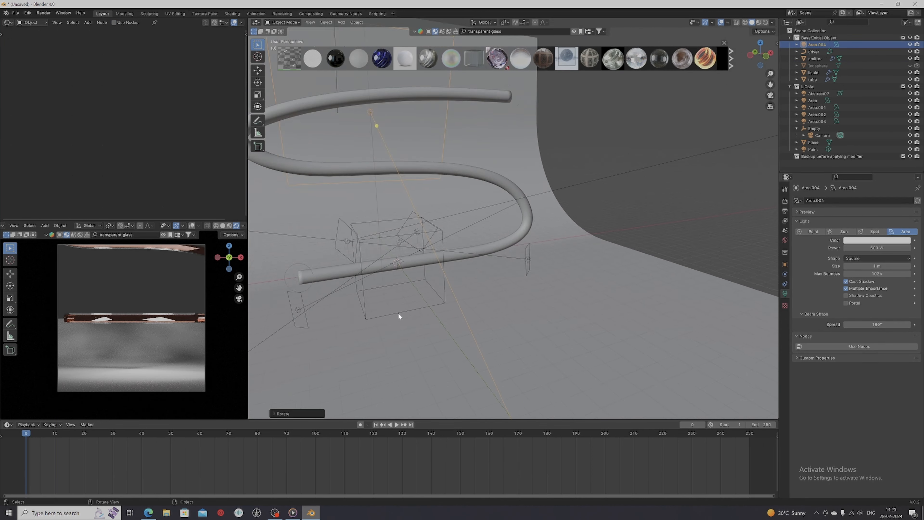
middle_click_drag(398, 312, 367, 281)
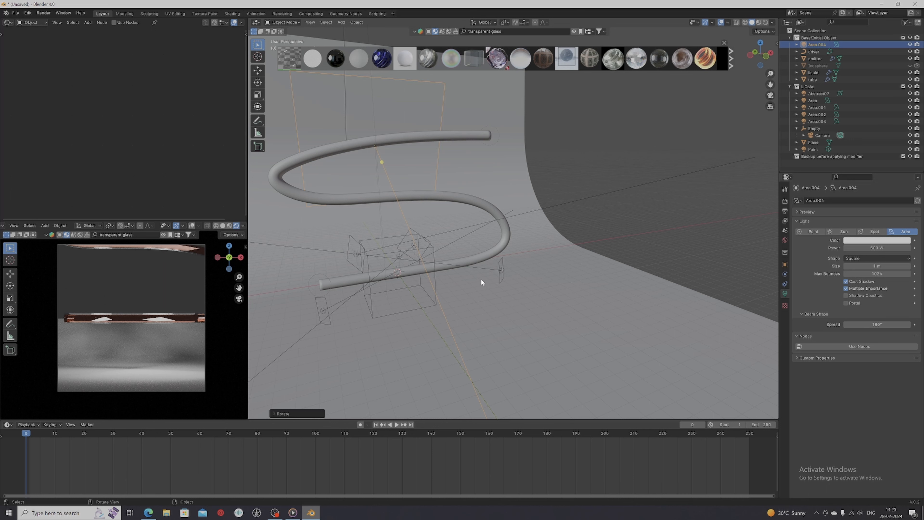
left_click(819, 66)
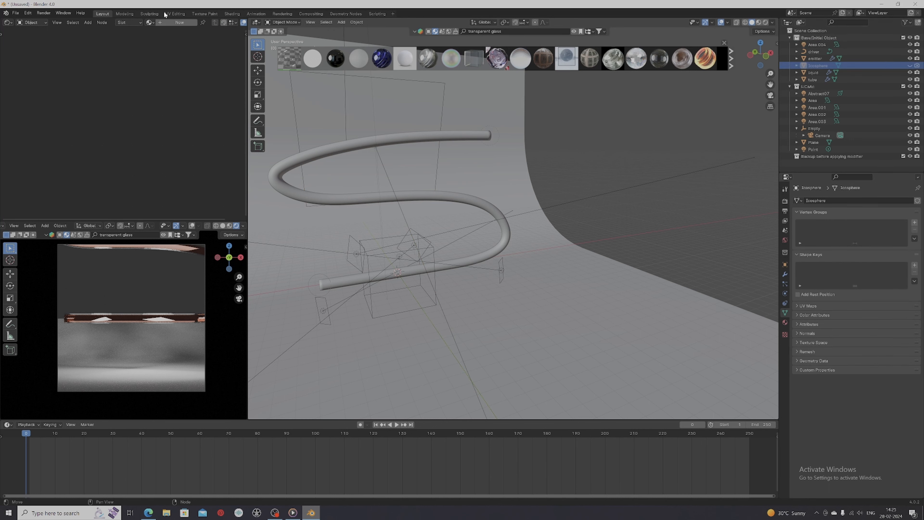
left_click(149, 22)
left_click(165, 33)
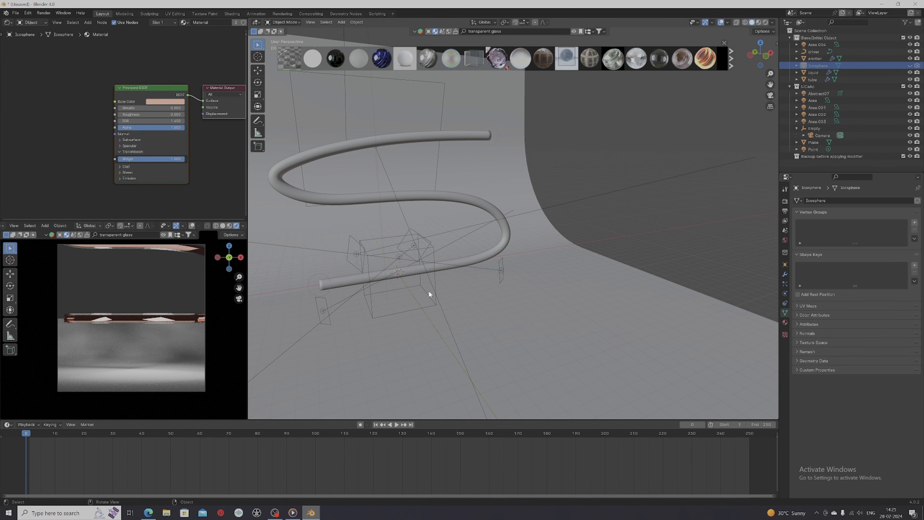
Step: Scale the camera's parent Empty down to about 0.15 to bring the camera close to the tube
middle_click_drag(427, 364, 456, 334)
left_click(457, 272)
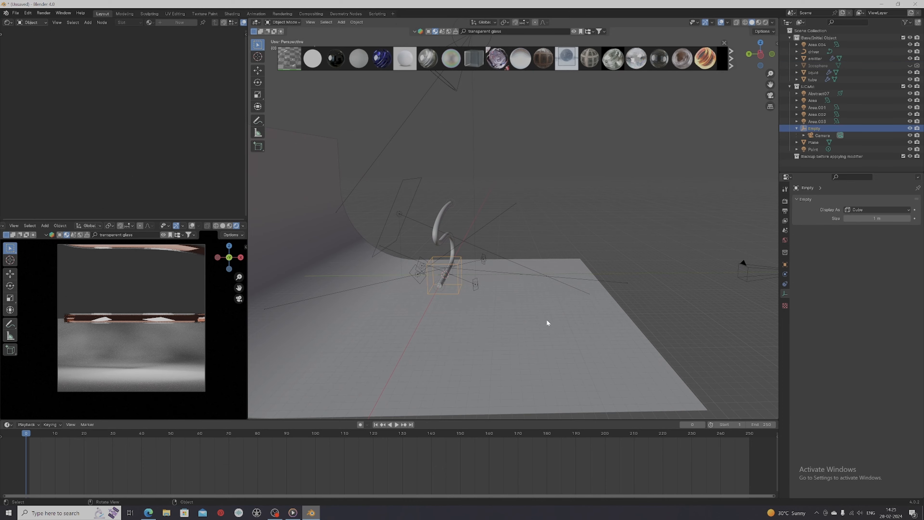
key("s")
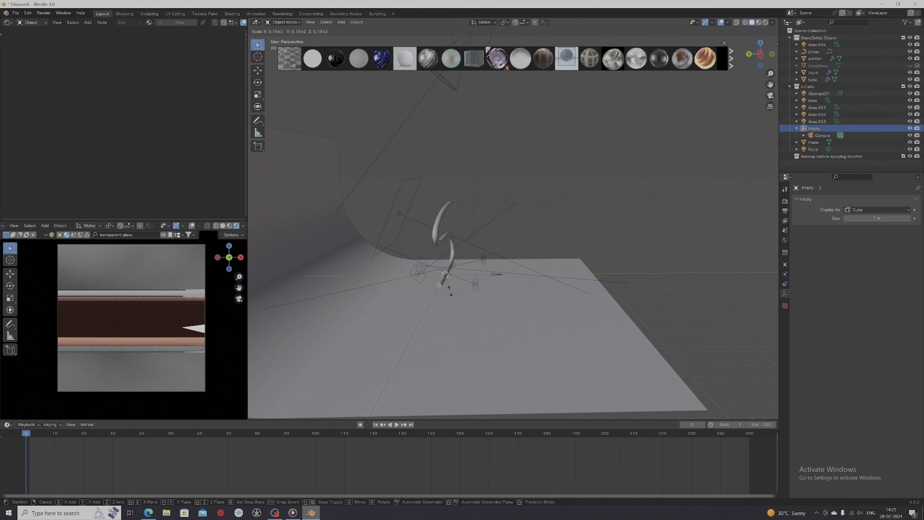
left_click(451, 293)
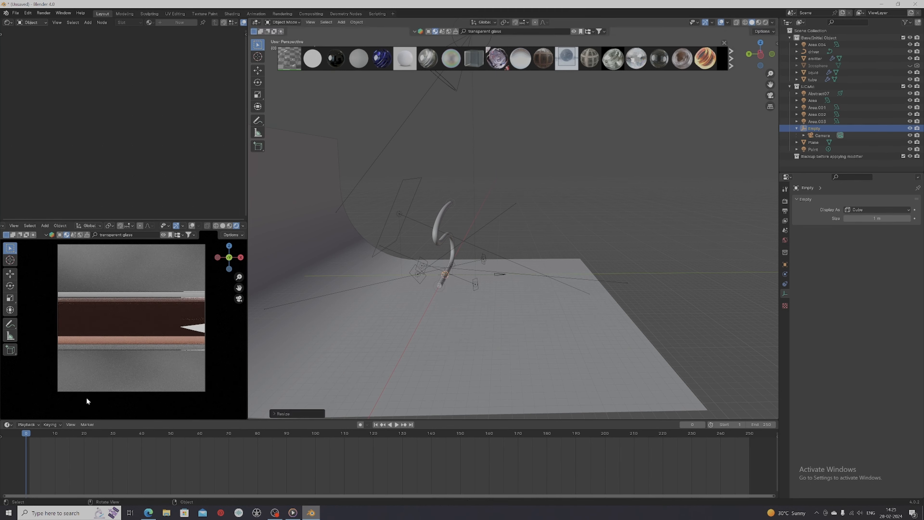
Step: Play and pause the animation at several points to examine the particles flowing through the liquid in the camera preview
key("space")
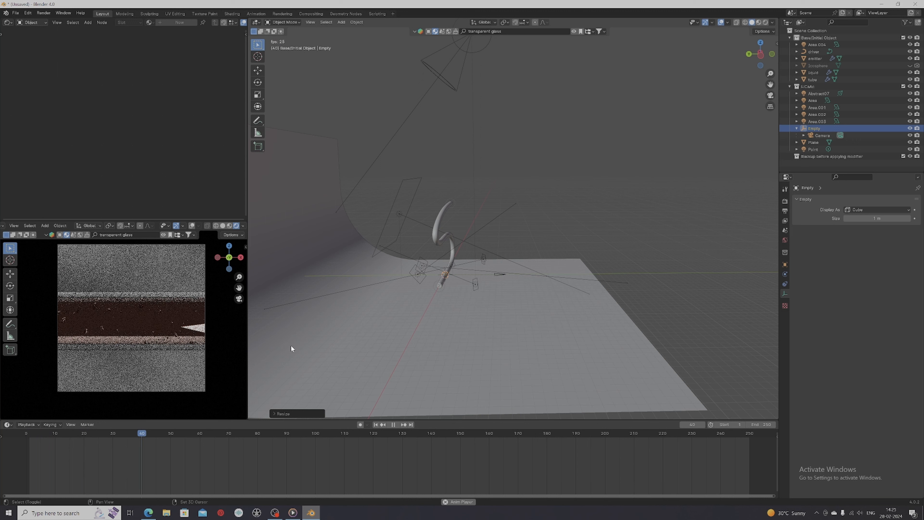
key("space")
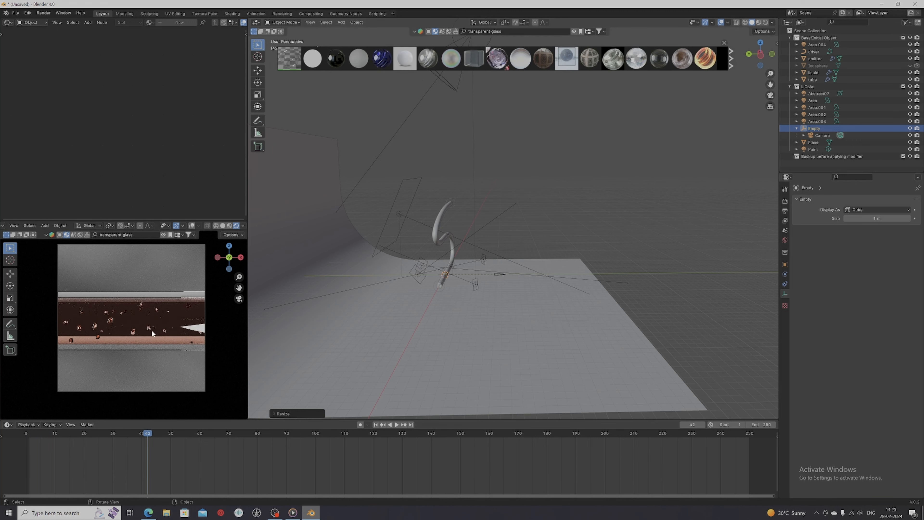
key("space")
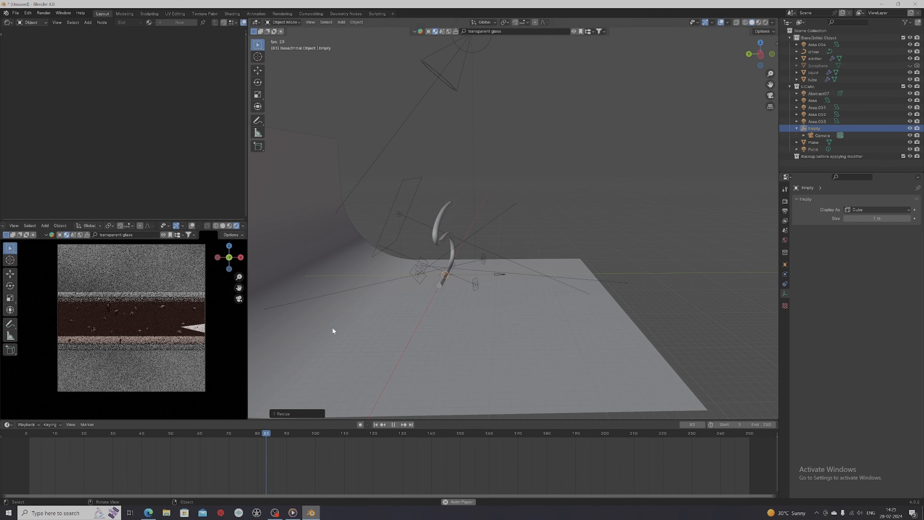
key("space")
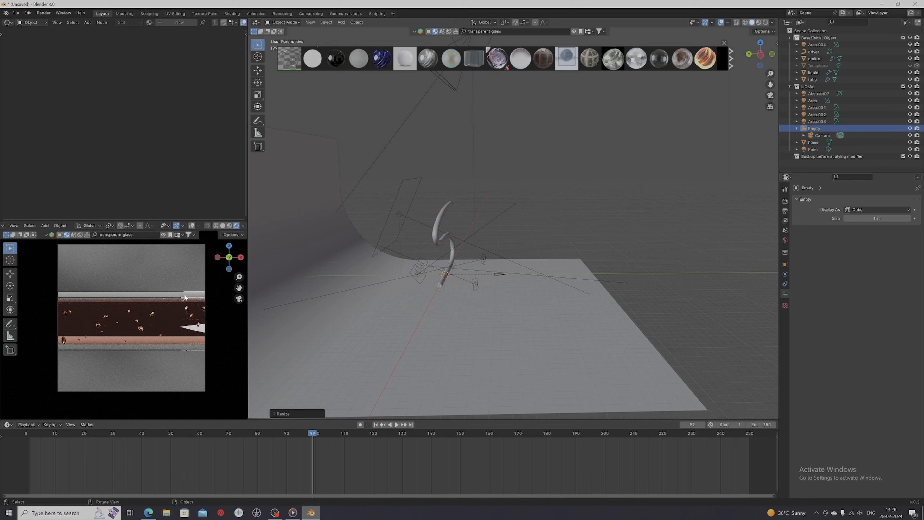
key("space")
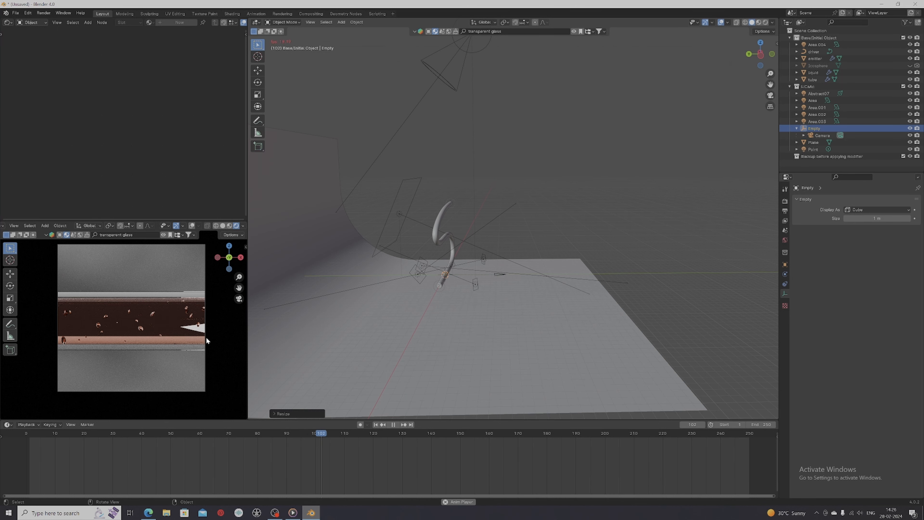